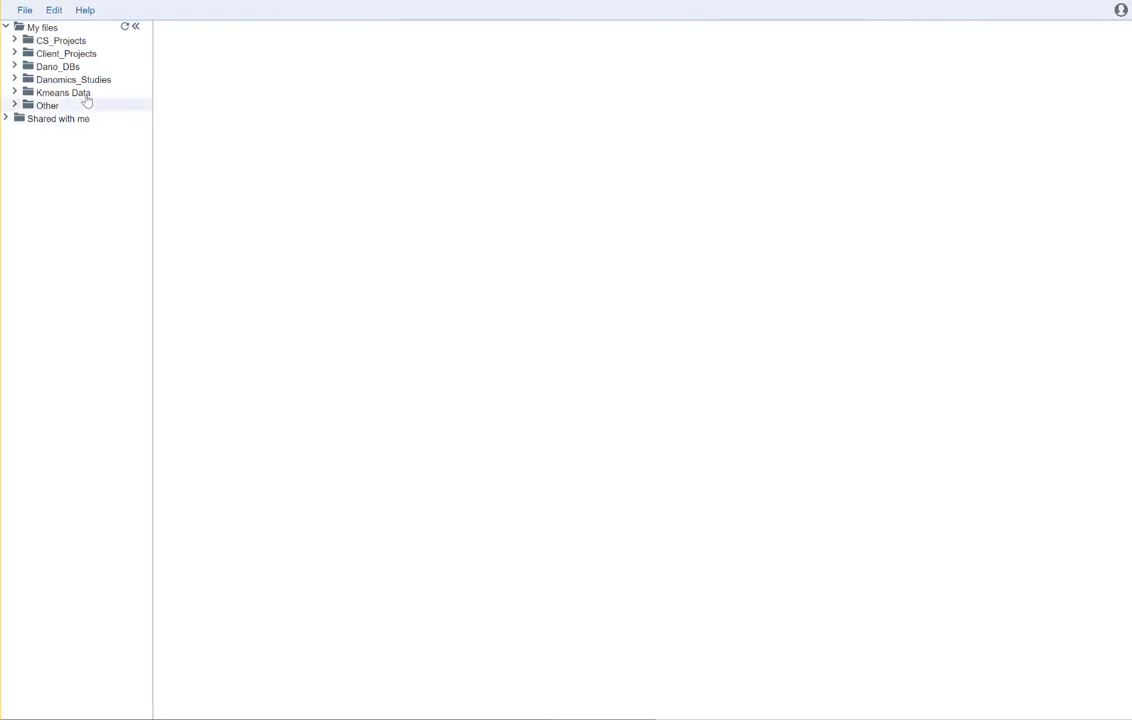
Open the File menu in the top menu bar
click(24, 11)
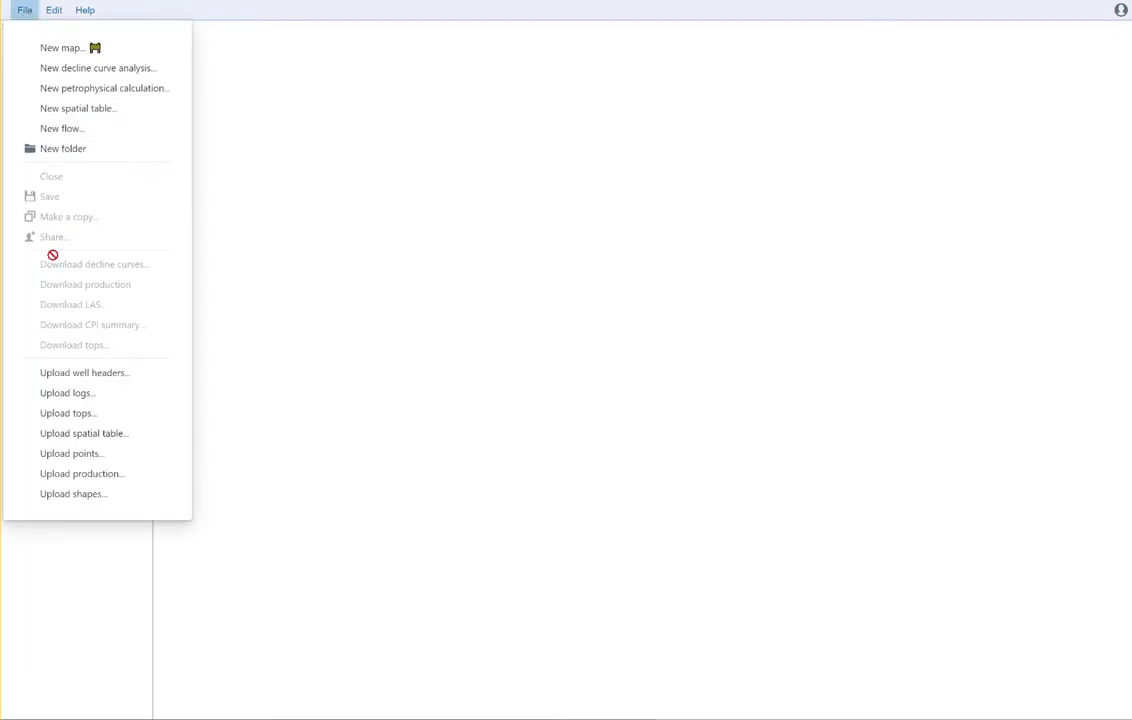
Upload the well header file Export - 297 Well.97f into the database myNewProject.wdb
click(88, 374)
click(455, 300)
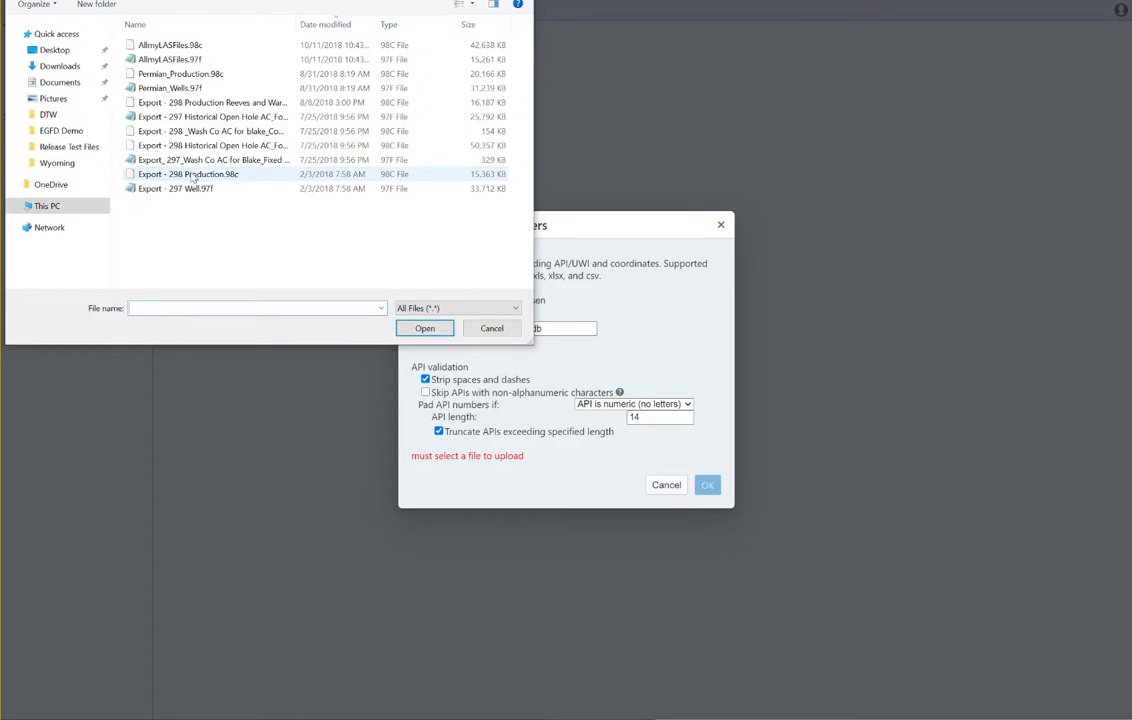
click(170, 190)
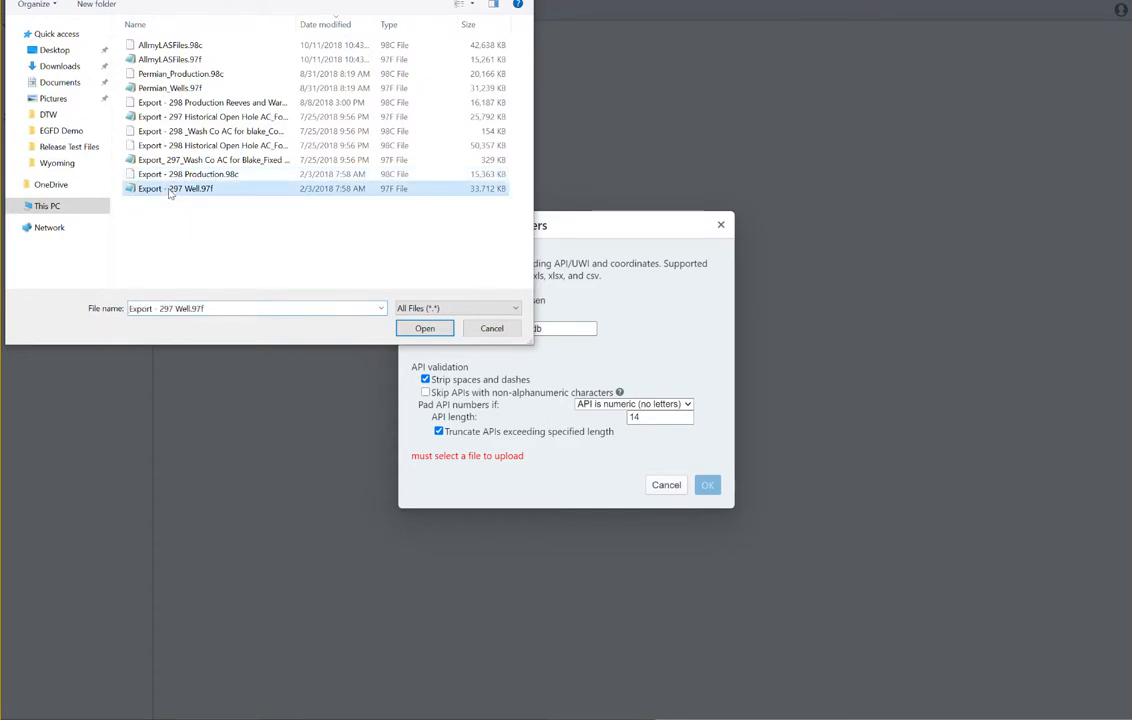
click(412, 330)
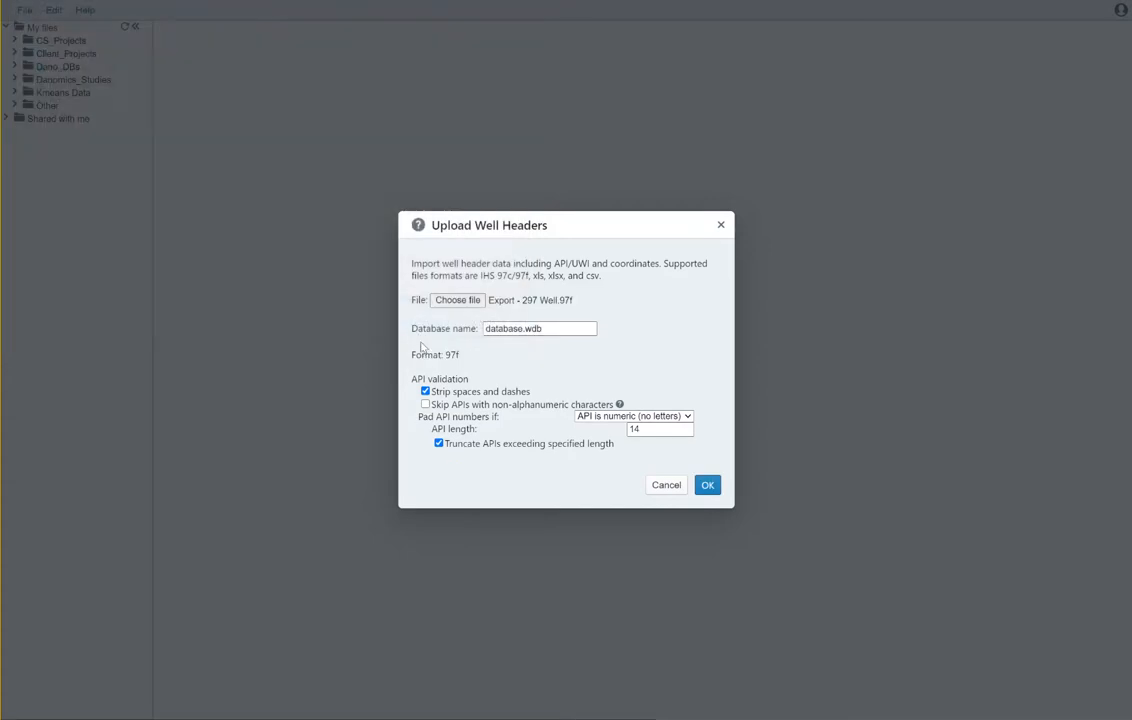
drag(523, 332, 488, 339)
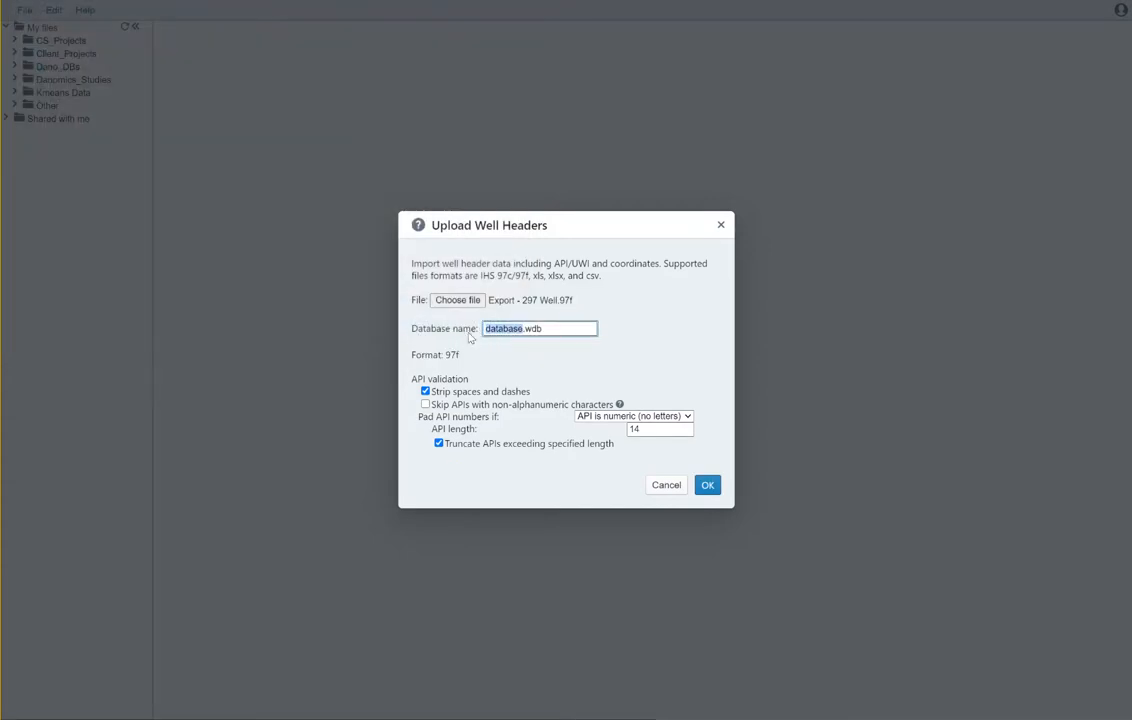
text(myNewProject)
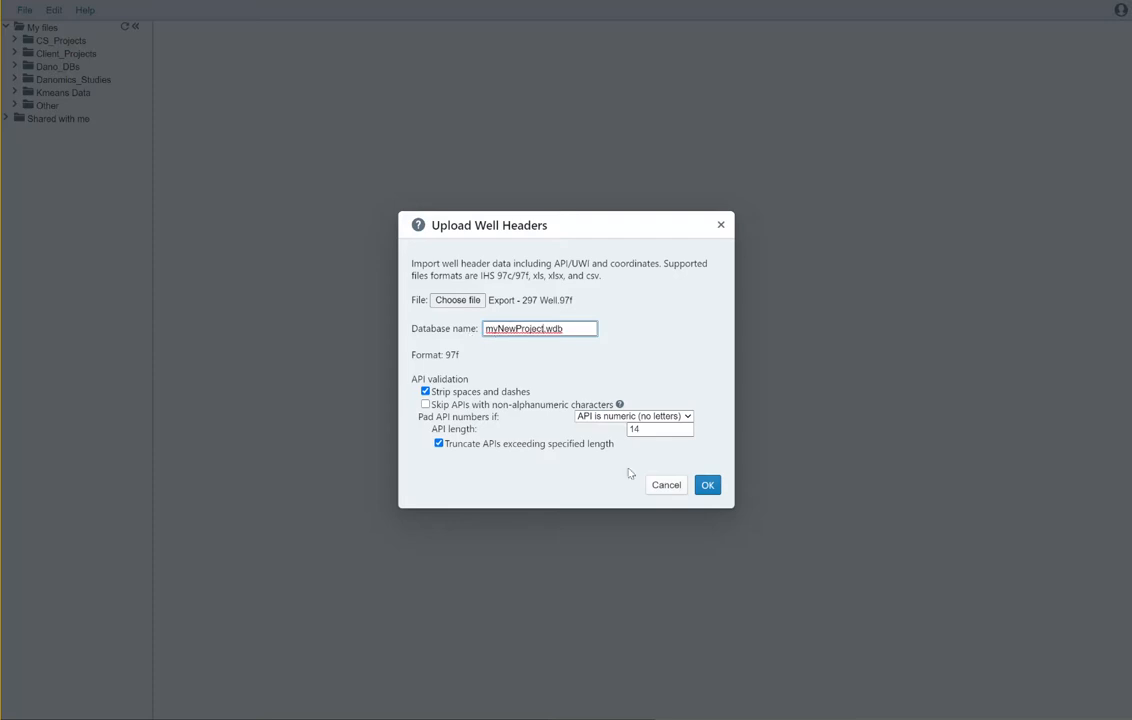
click(706, 485)
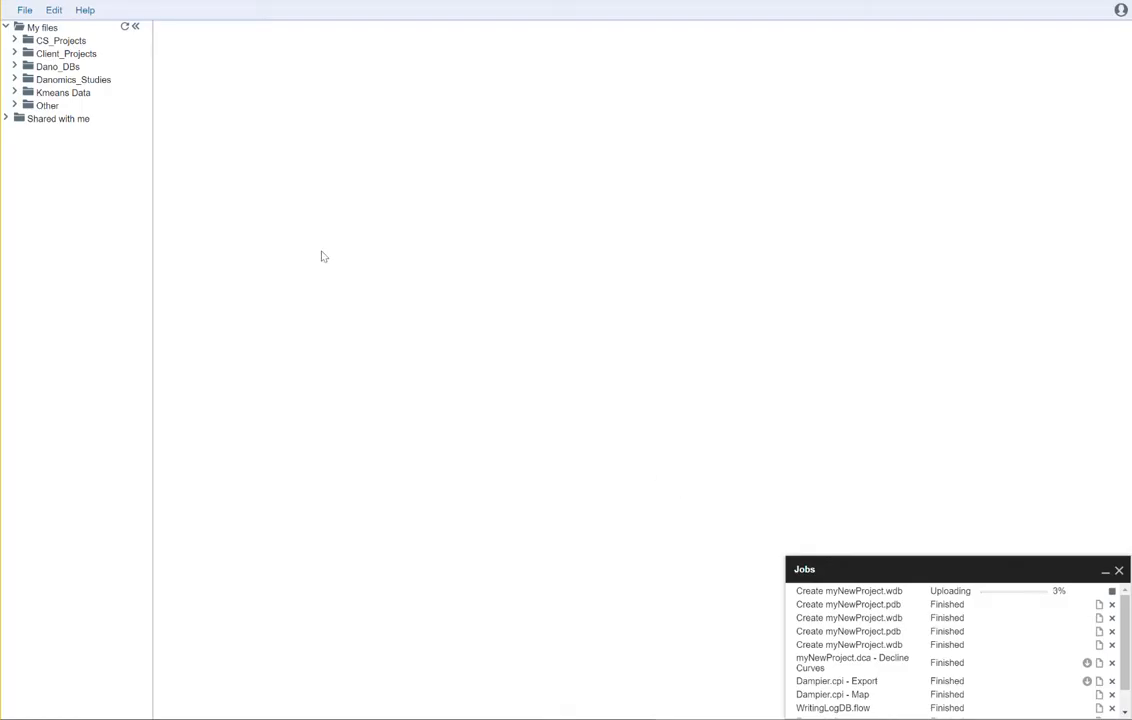
Upload Export - 298 Production.98c as the production database myNewProject.pdb
click(24, 10)
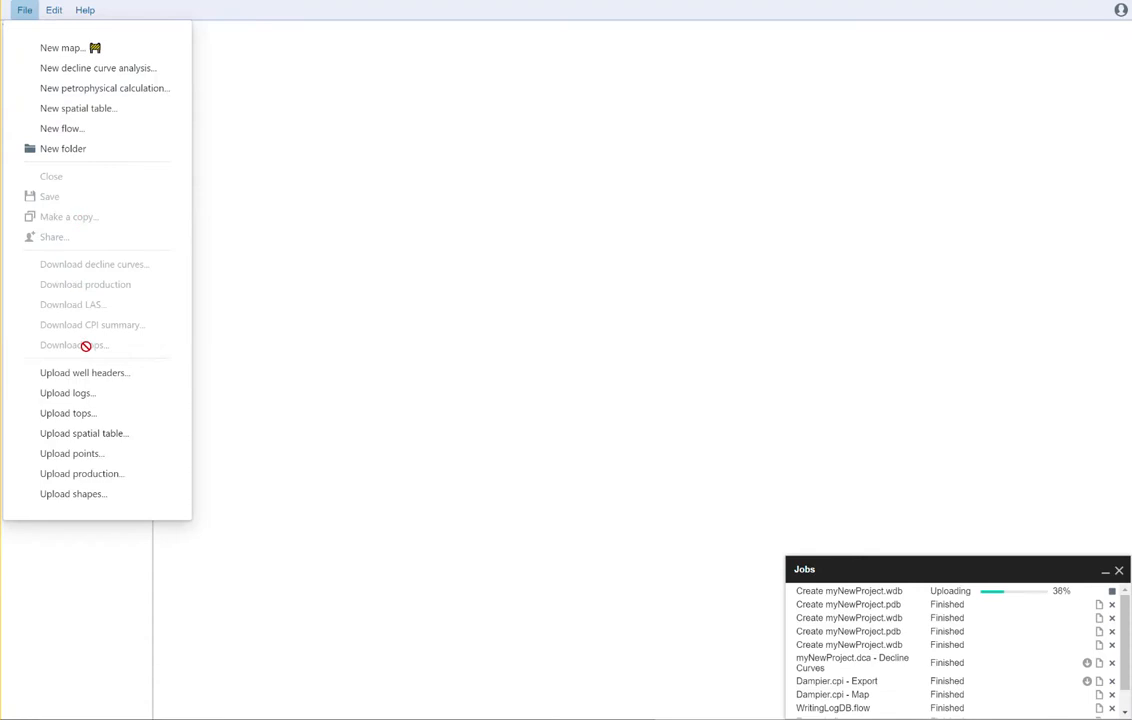
click(115, 482)
click(462, 345)
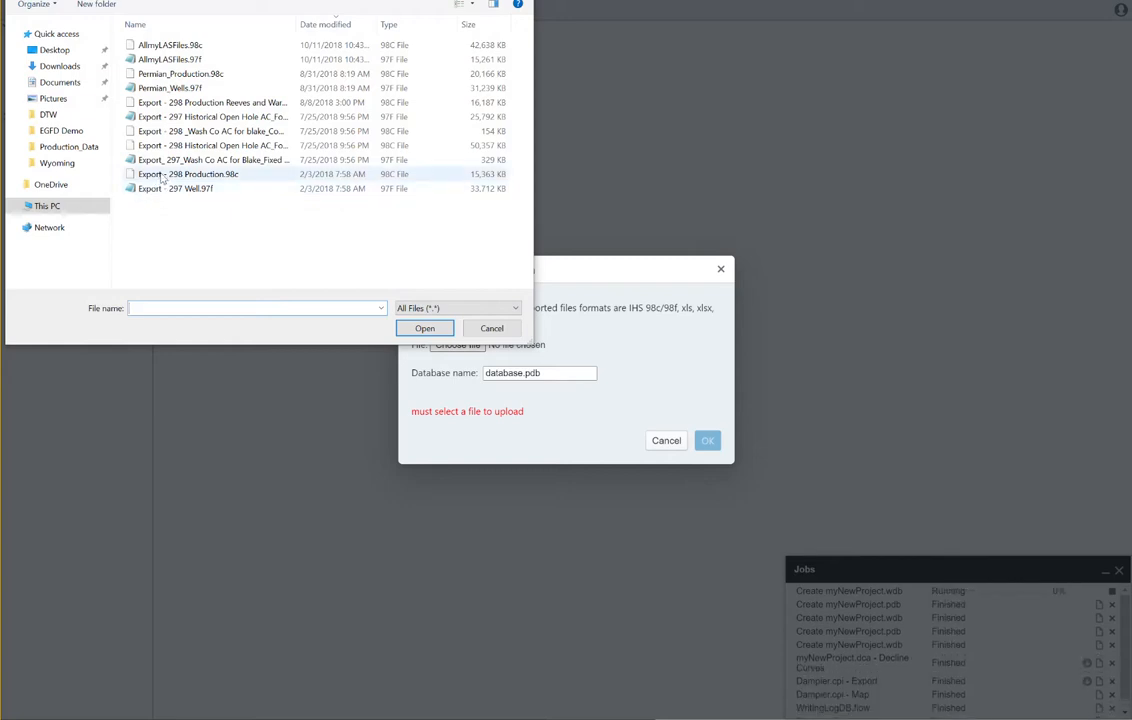
click(163, 175)
click(424, 328)
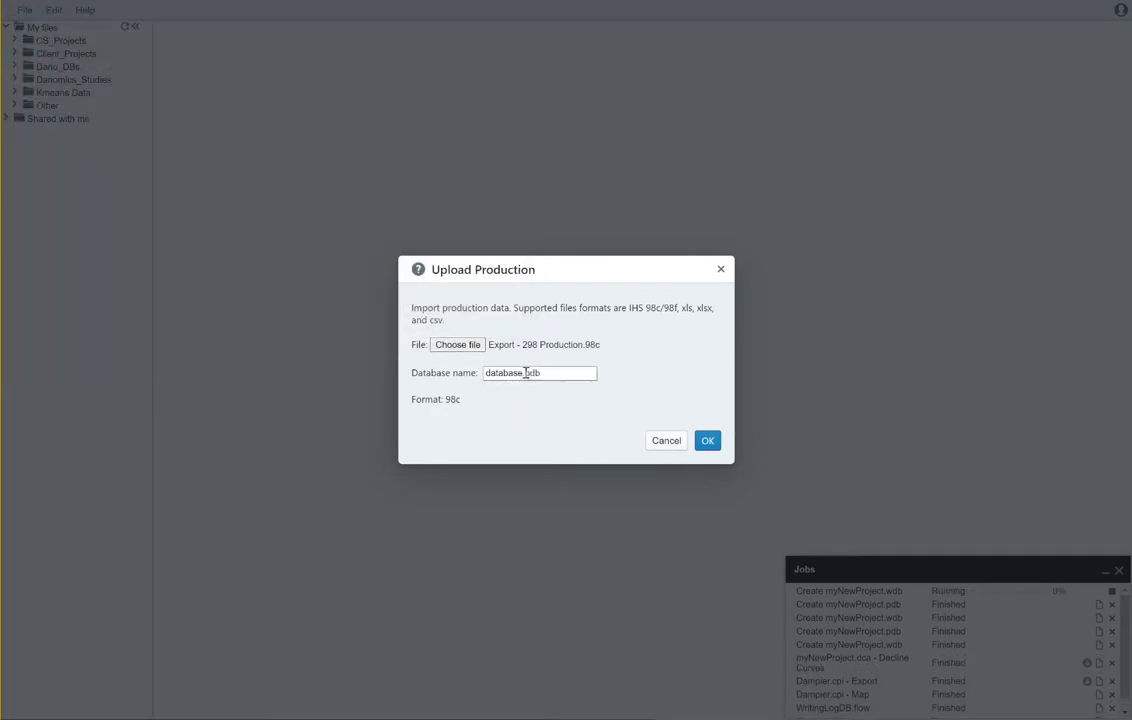
double_click(522, 373)
click(579, 465)
click(518, 376)
key(BackSpace)
key(BackSpace)
key(BackSpace)
key(BackSpace)
key(BackSpace)
key(BackSpace)
key(BackSpace)
key(BackSpace)
text(myNewProject)
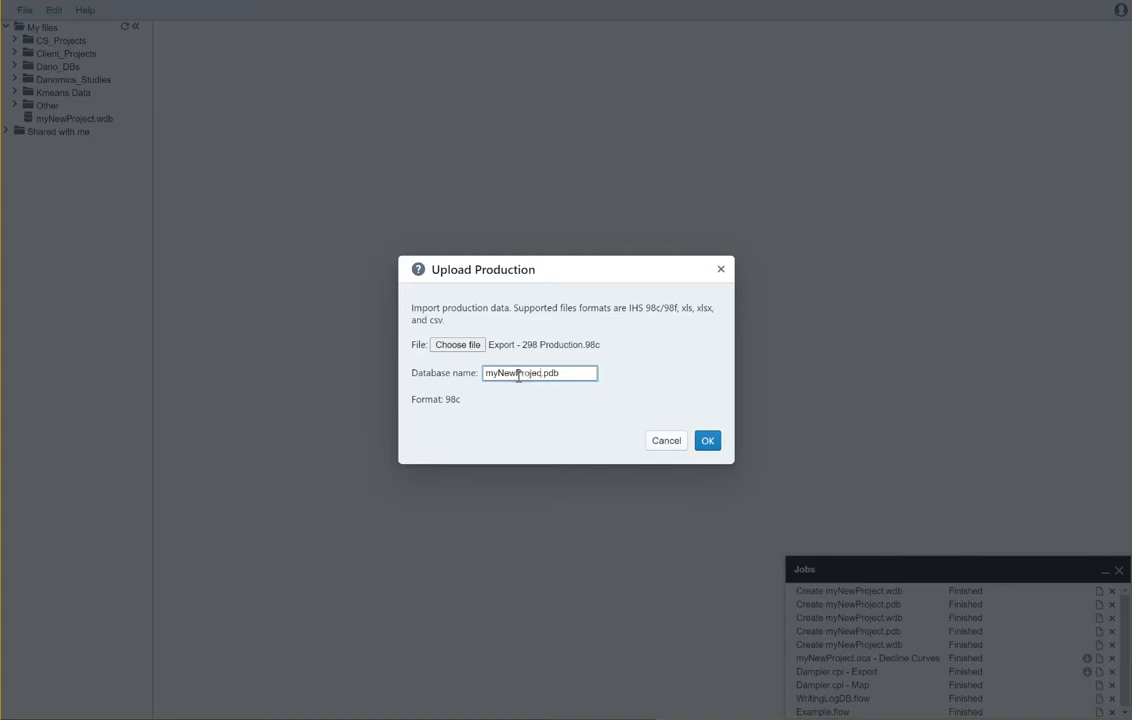
click(707, 442)
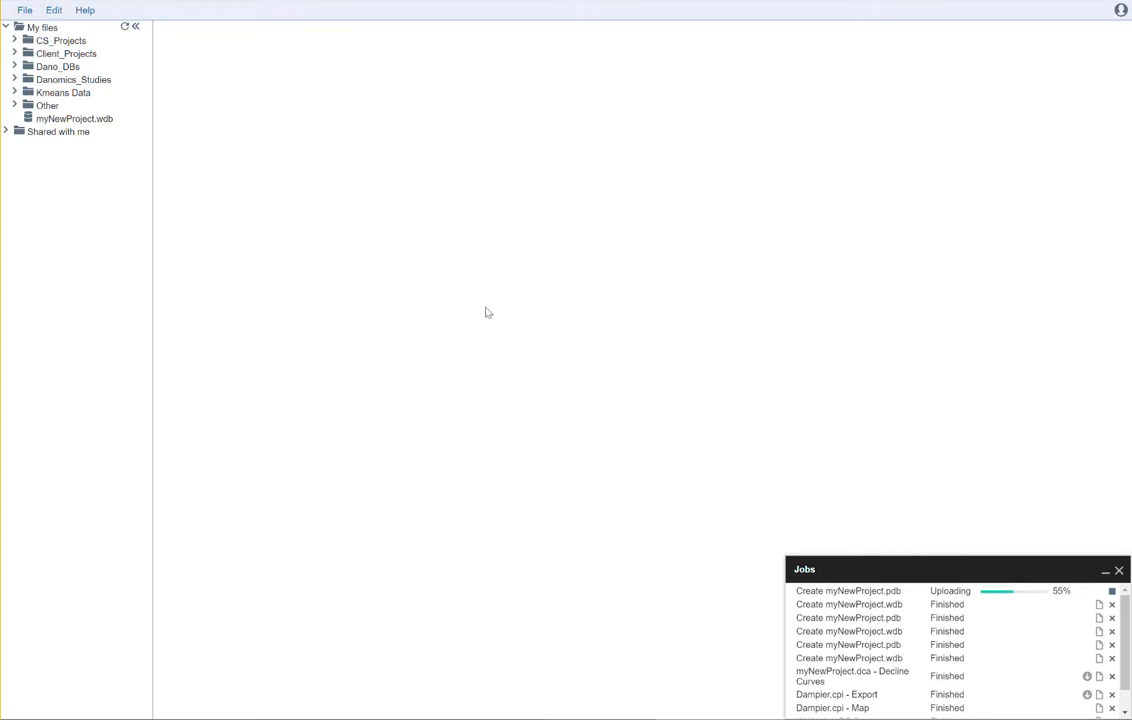
Create and open a new decline curve analysis file named myNewProject
click(22, 11)
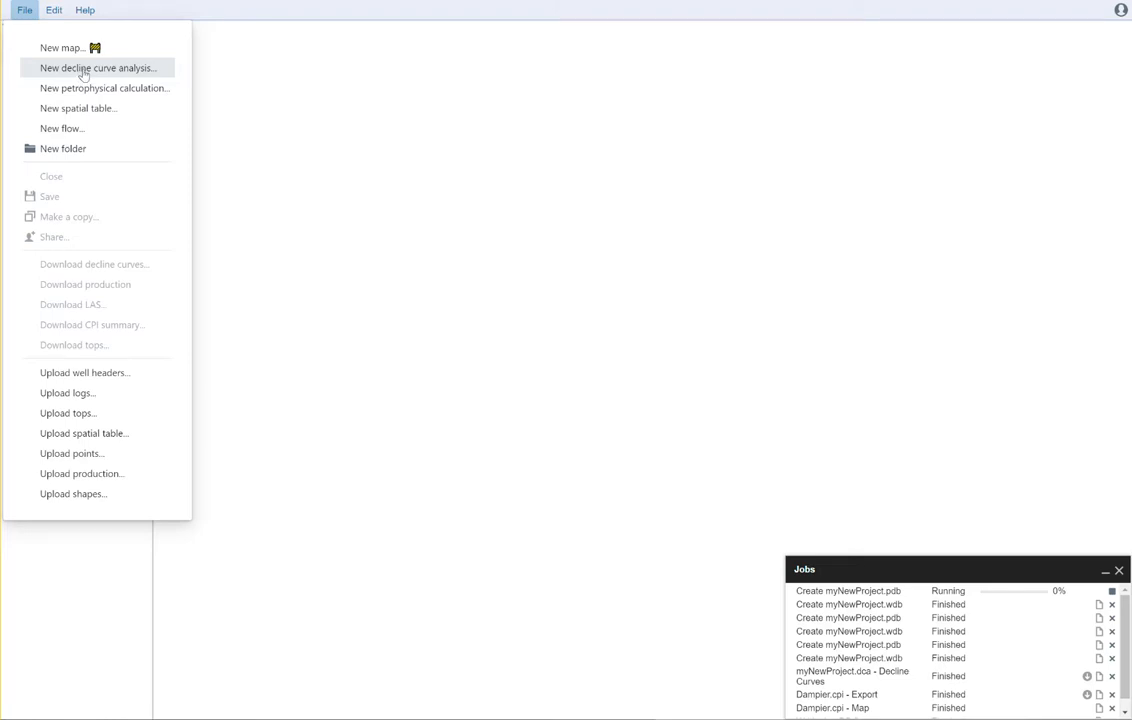
click(83, 72)
text(myNewProject.dca)
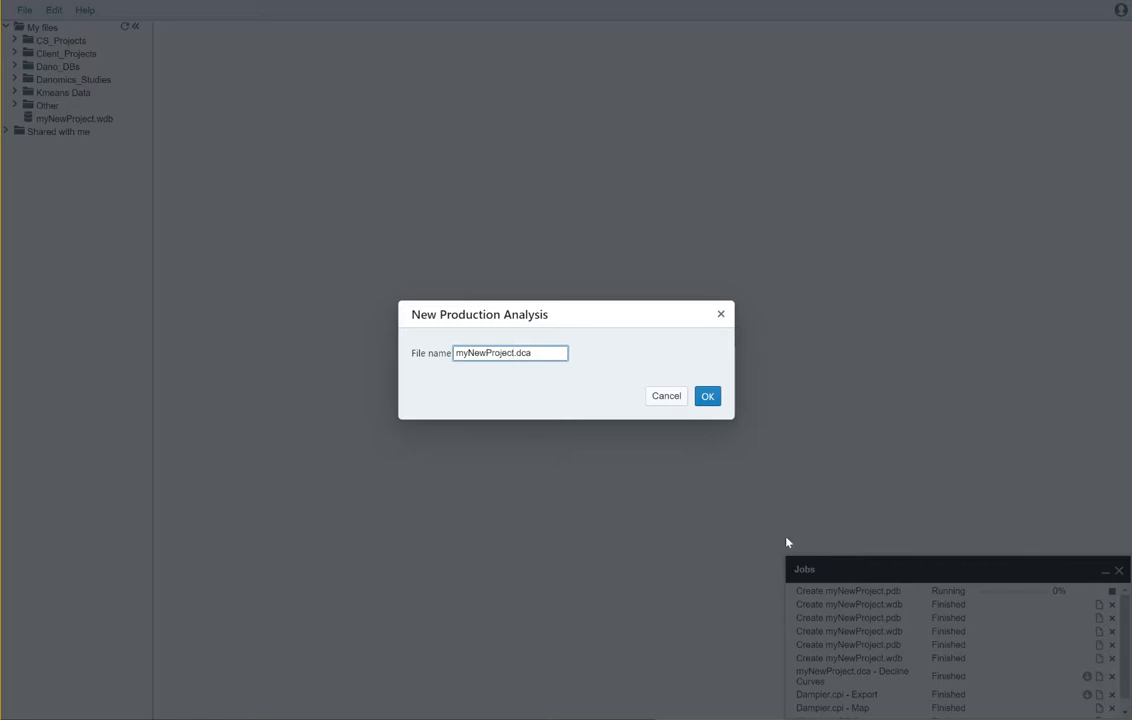
click(708, 396)
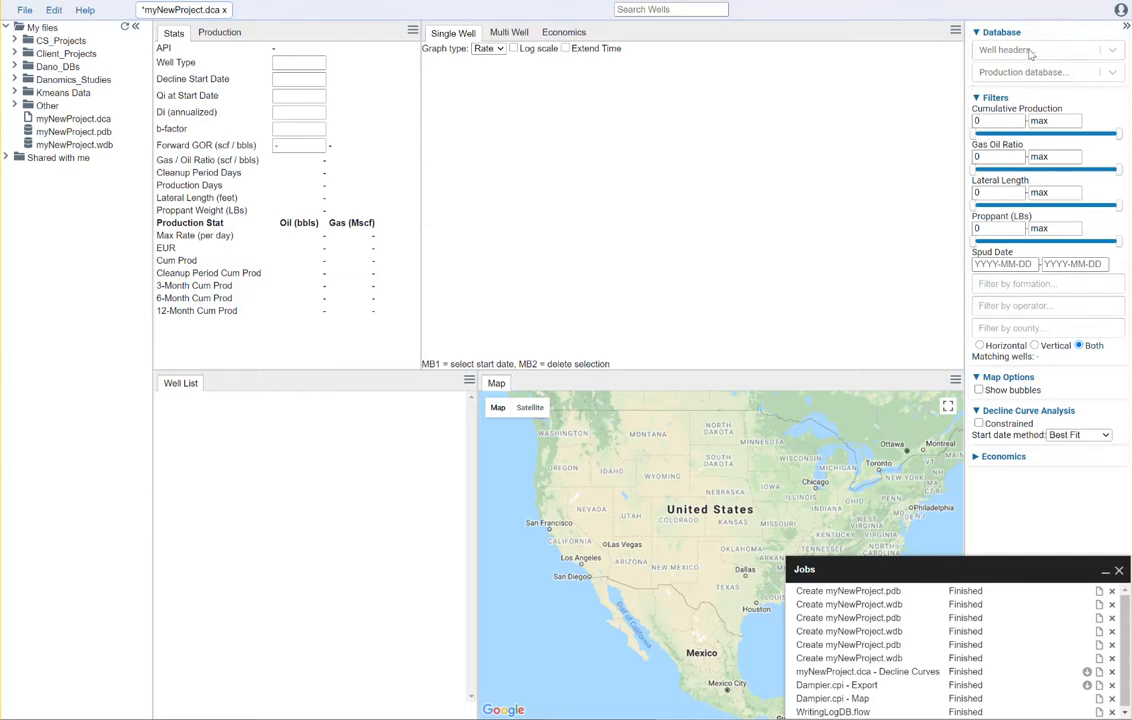
Use myNewProject.wdb for well headers and myNewProject.pdb for production, then minimise the Jobs panel
click(1072, 52)
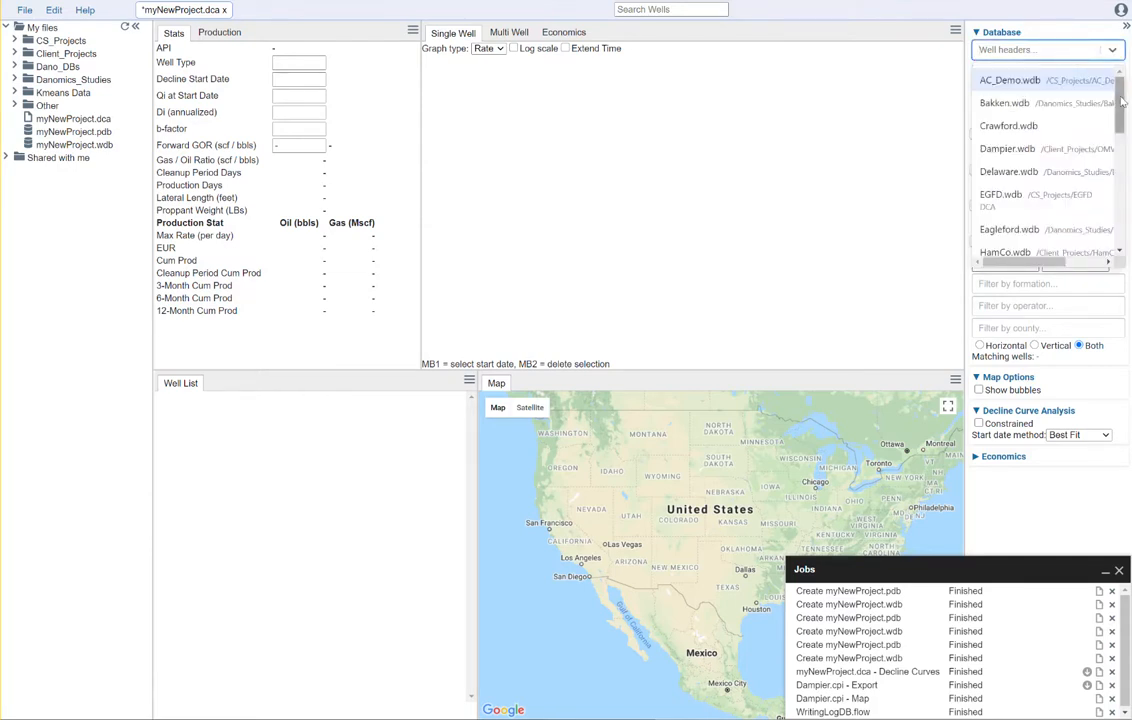
scroll(1050, 180, down, 5)
click(1070, 243)
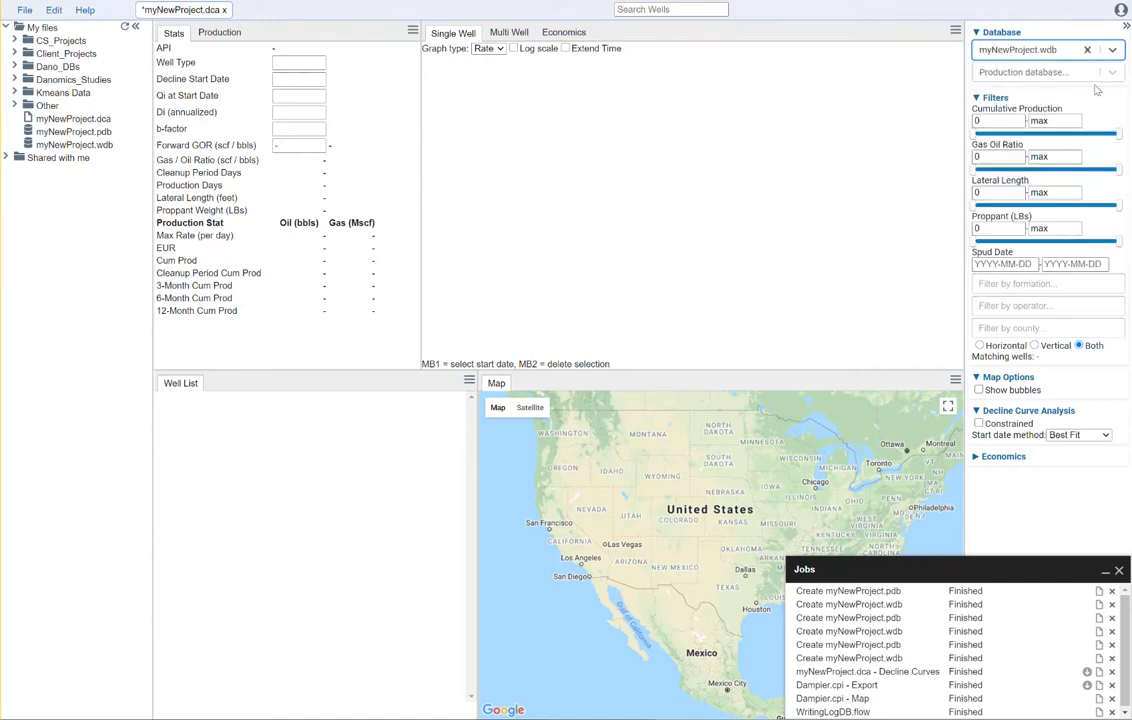
click(1060, 72)
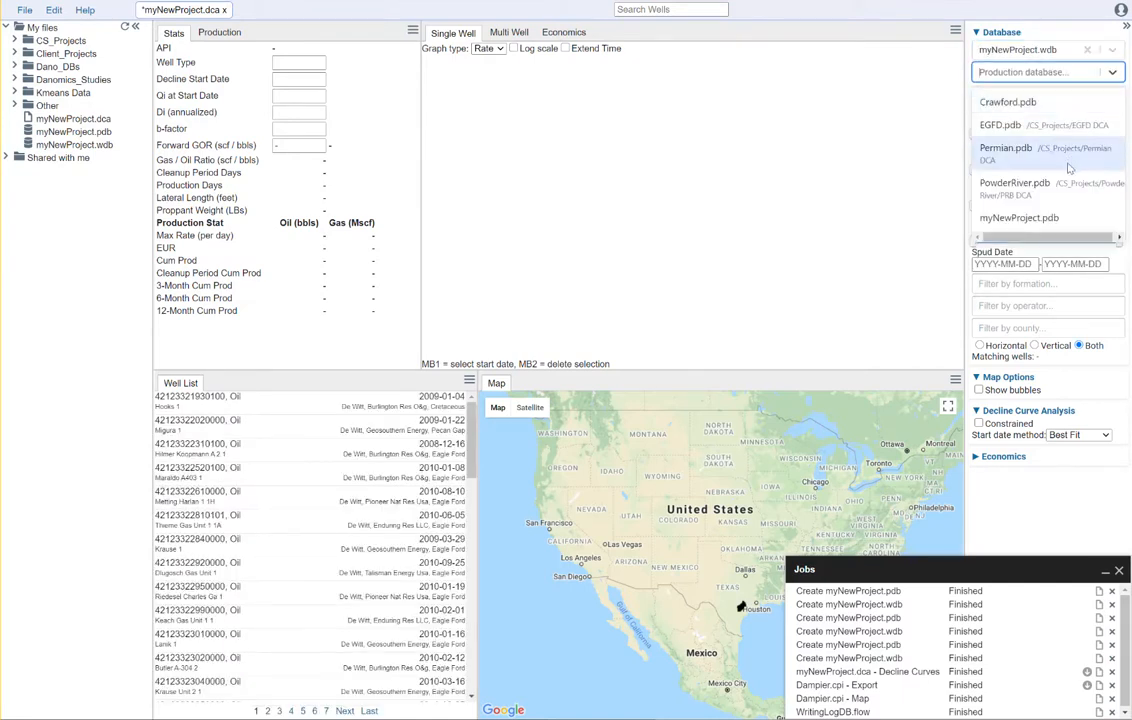
click(1040, 217)
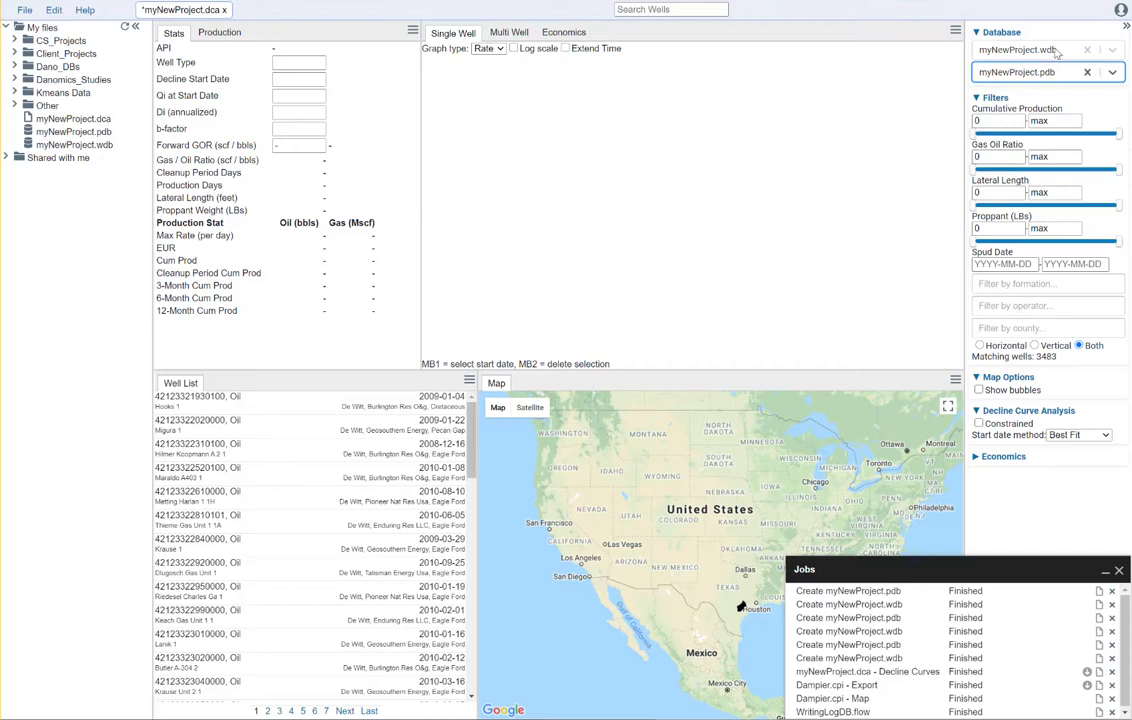
click(1104, 571)
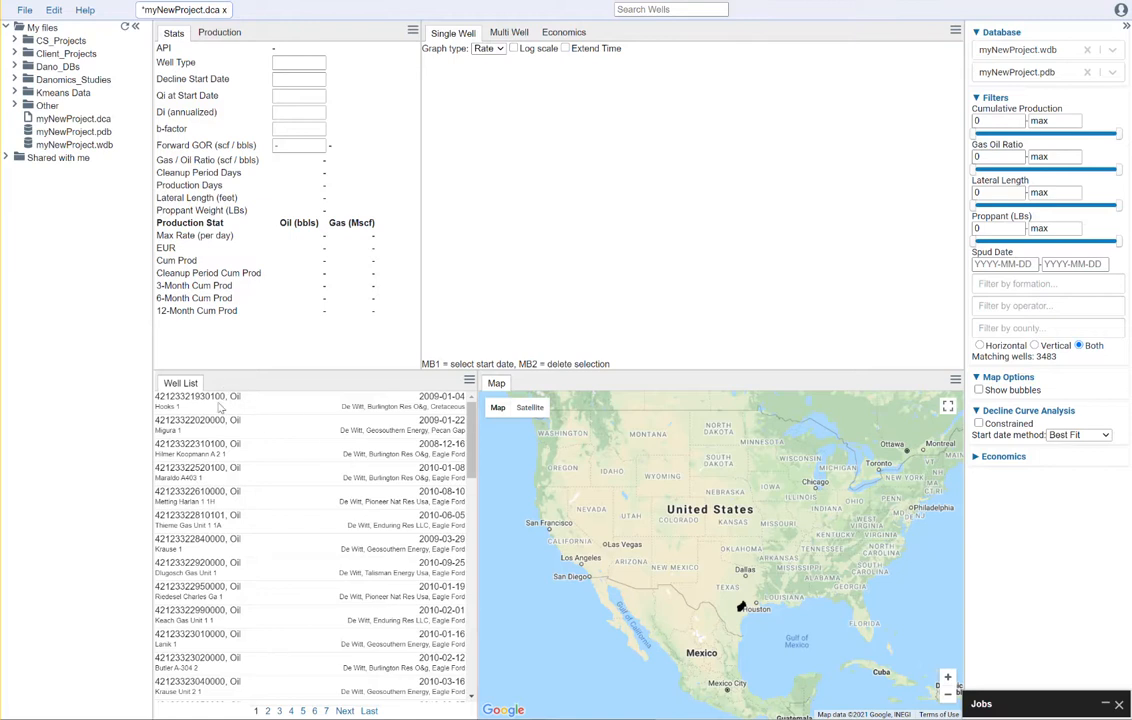
click(239, 472)
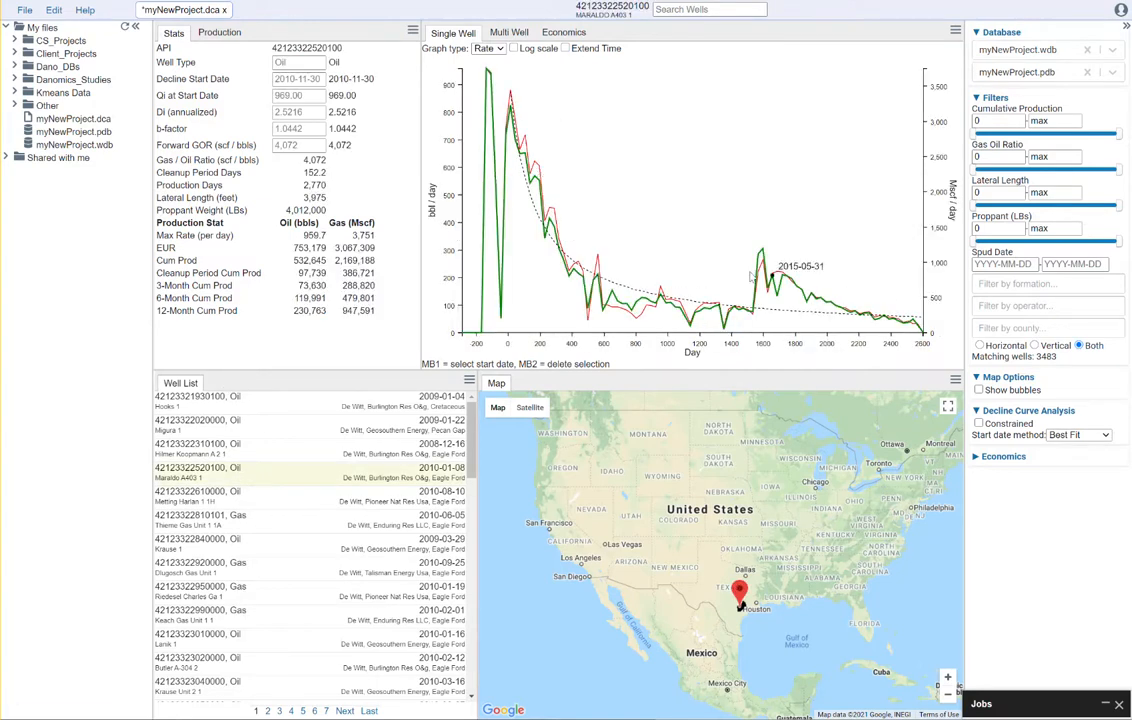
click(200, 490)
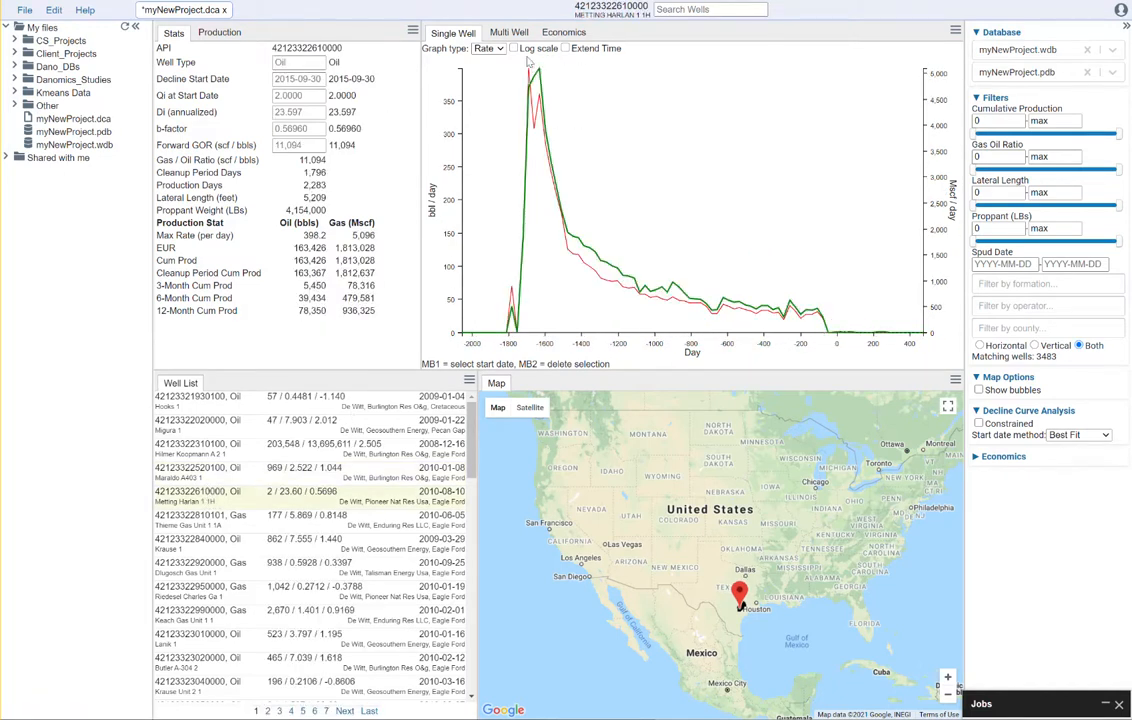
scroll(760, 603, up, 3)
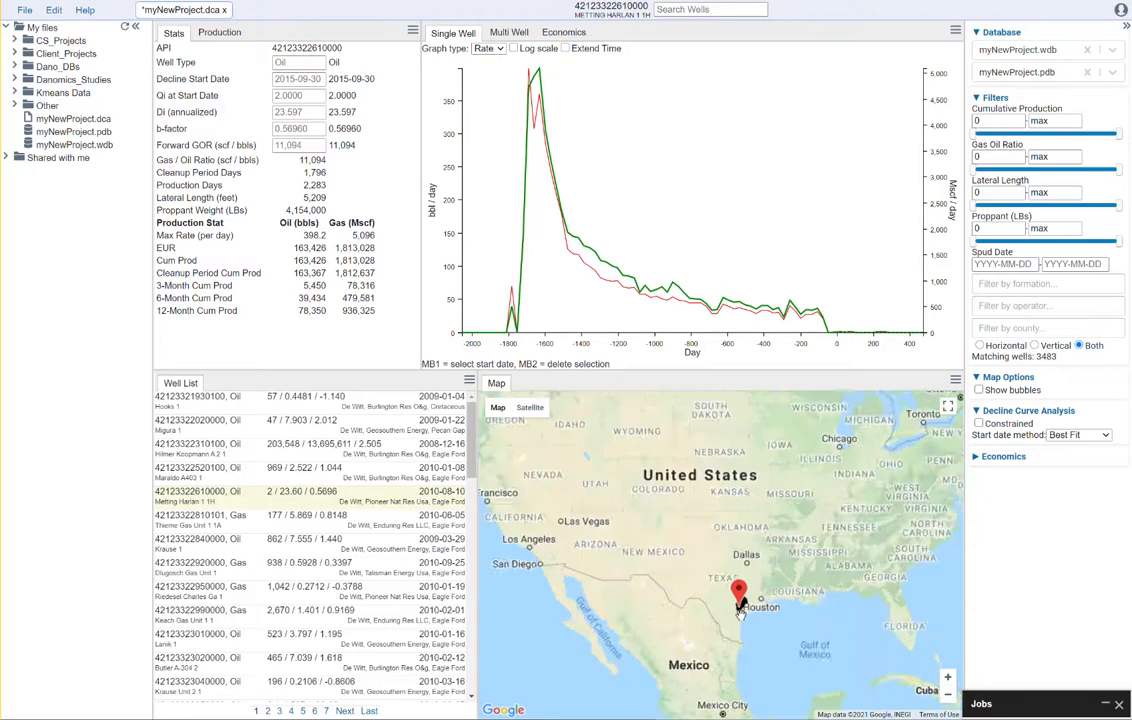
scroll(740, 575, up, 2)
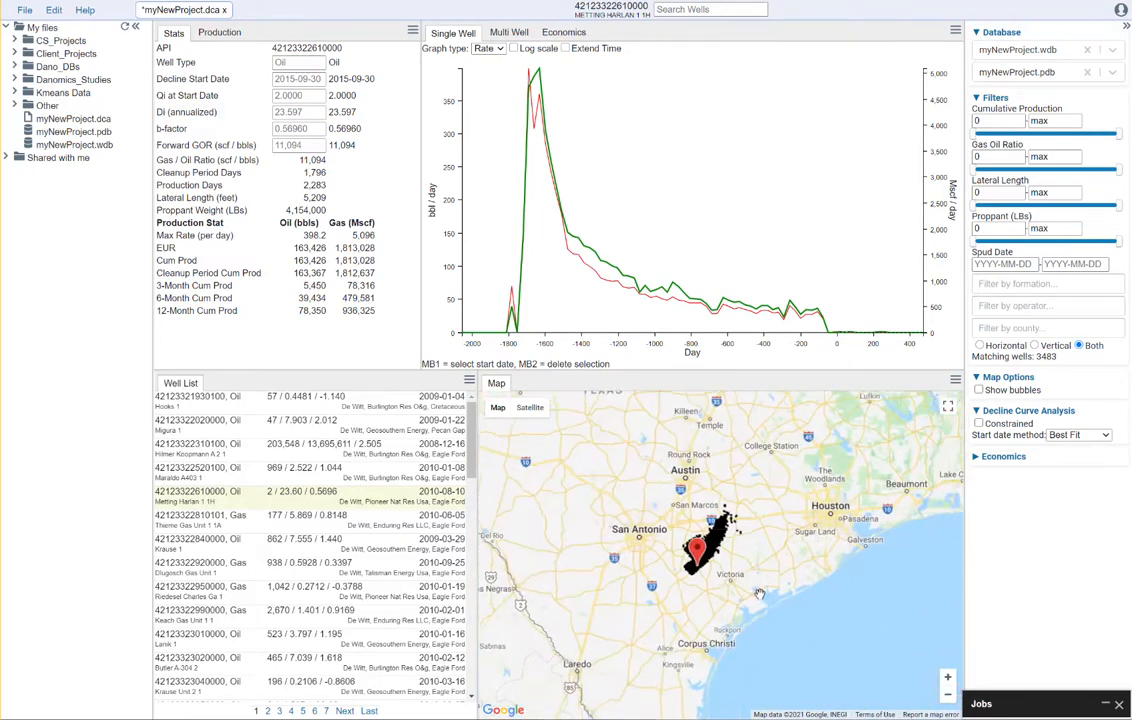
scroll(714, 542, up, 2)
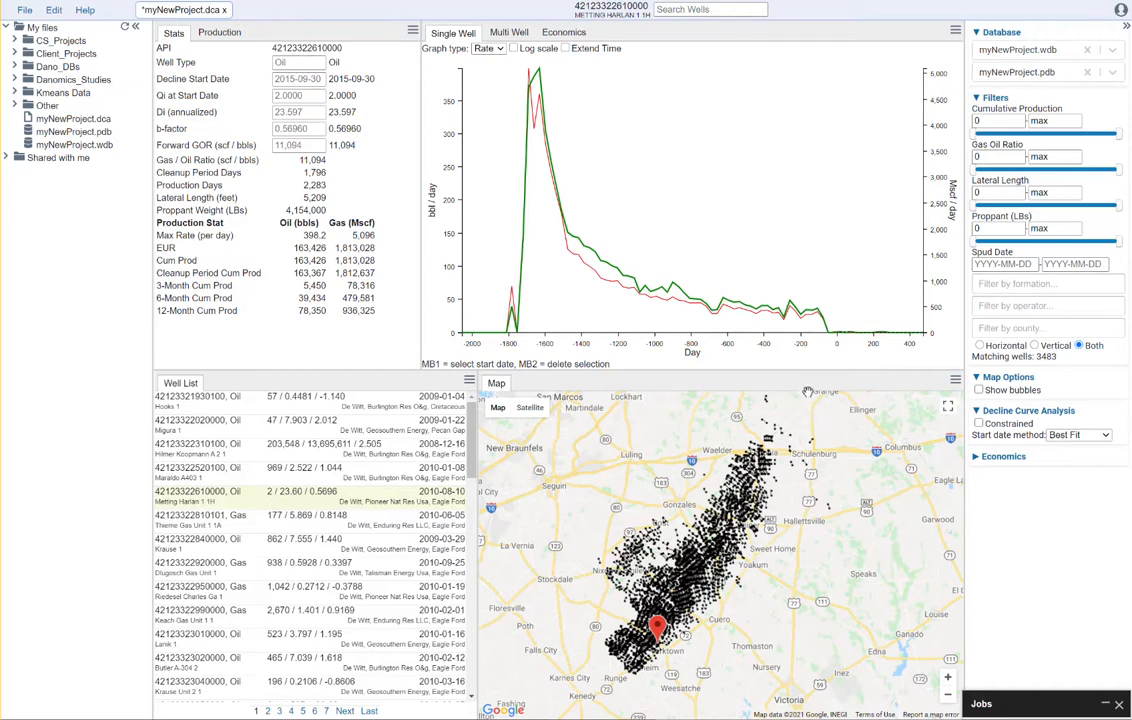
click(979, 390)
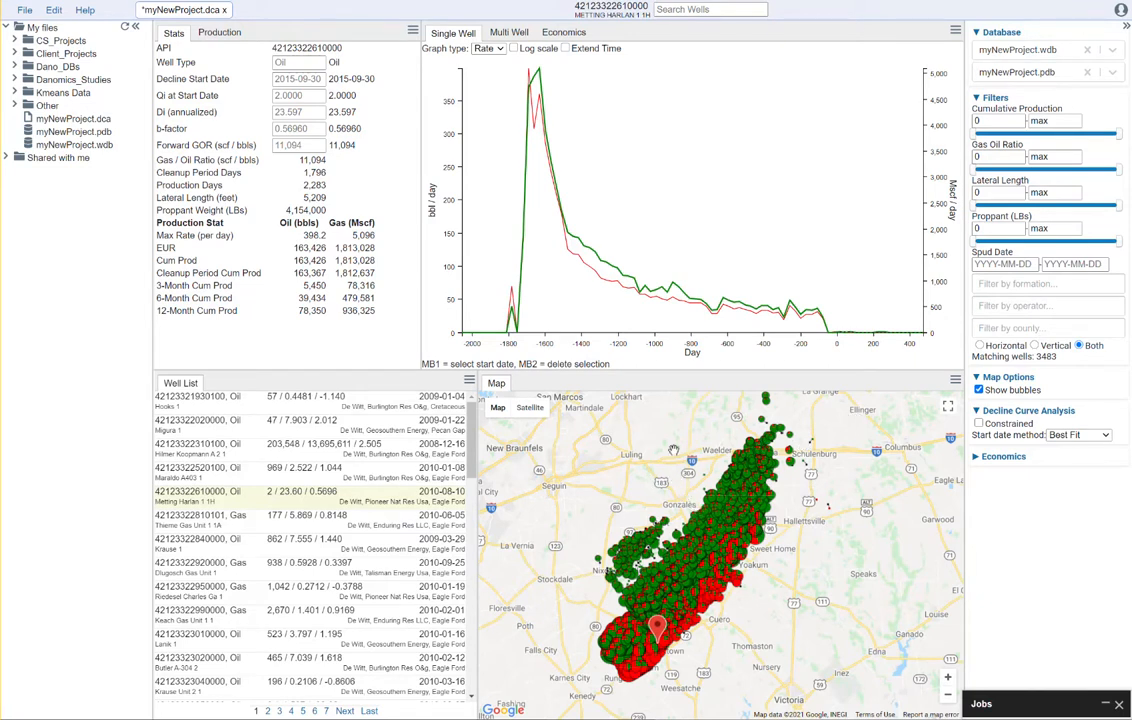
click(979, 424)
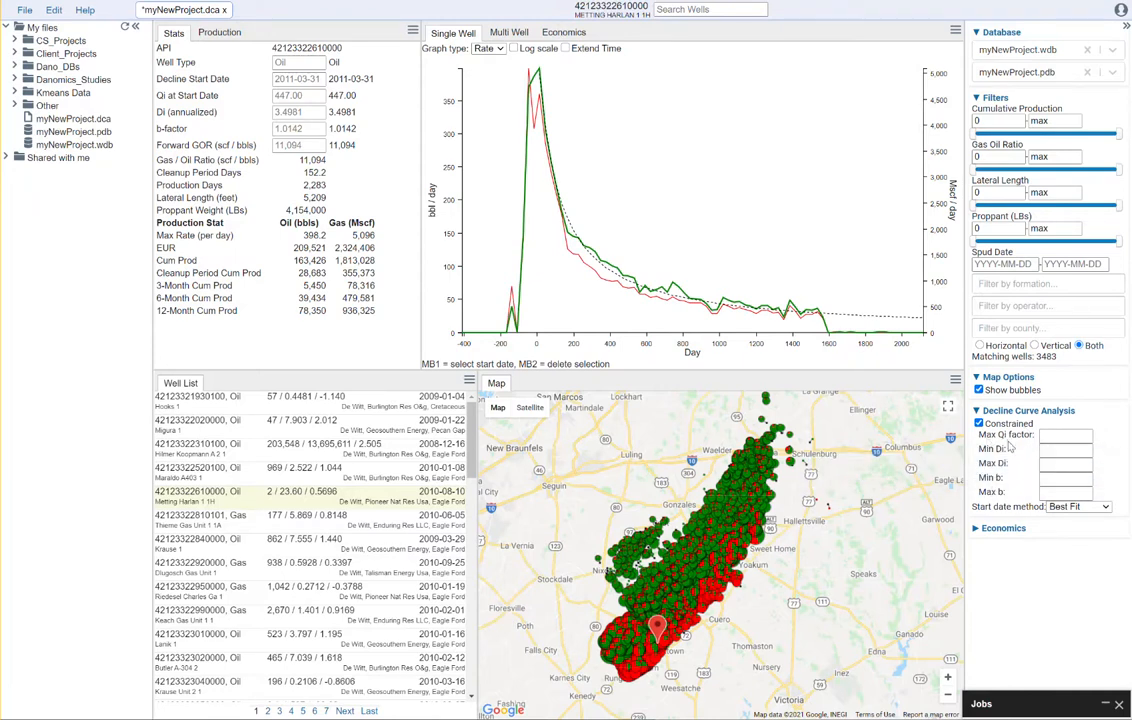
Set the Max Qi factor to 2 and limit Di between 0.1 and 500
mouse_move(996, 448)
click(1063, 432)
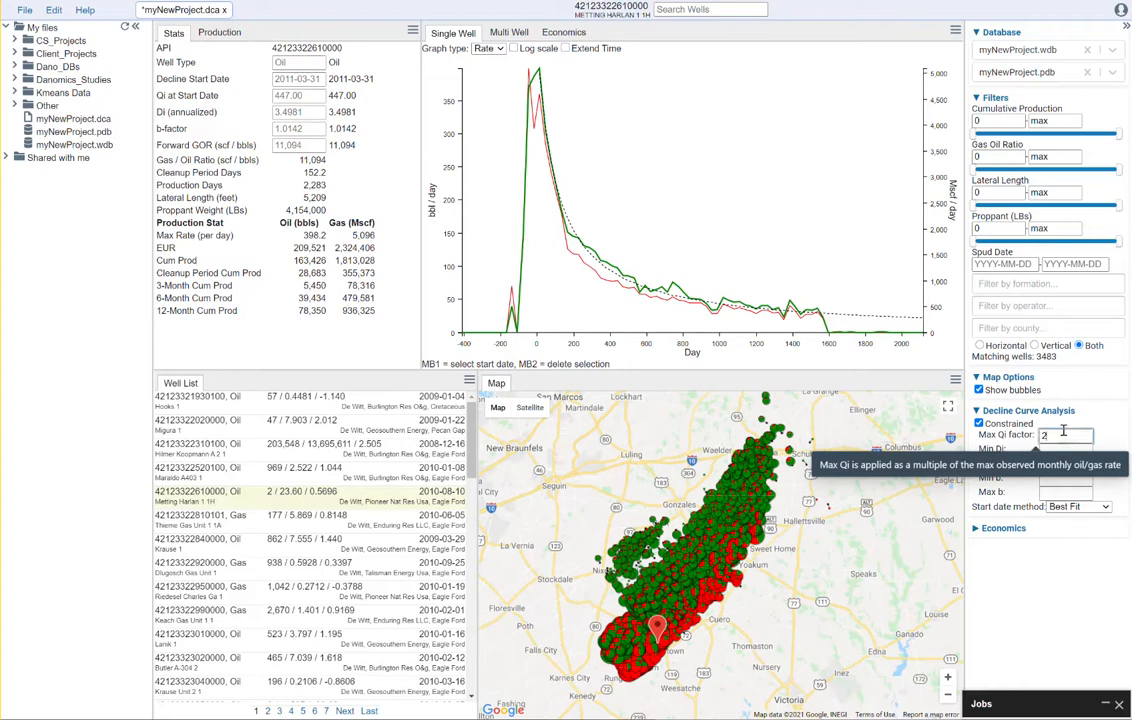
text(2)
click(1068, 581)
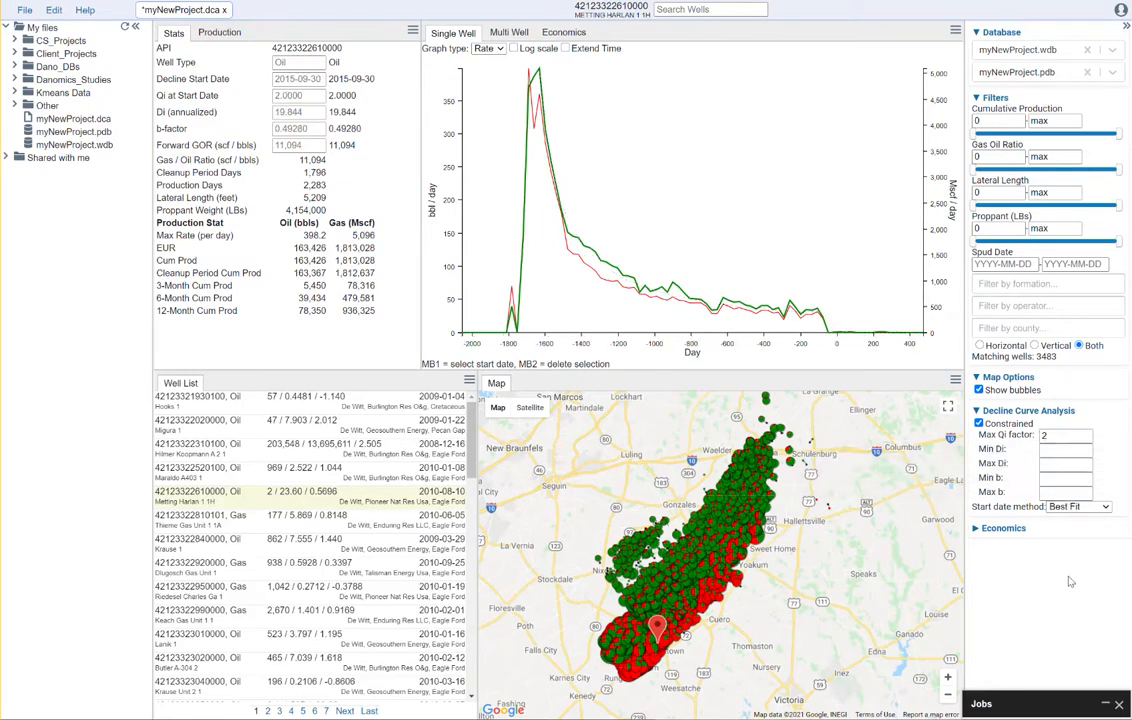
click(1058, 450)
click(1058, 464)
click(1077, 557)
click(1051, 480)
text(0)
click(1059, 492)
click(1055, 572)
click(1096, 508)
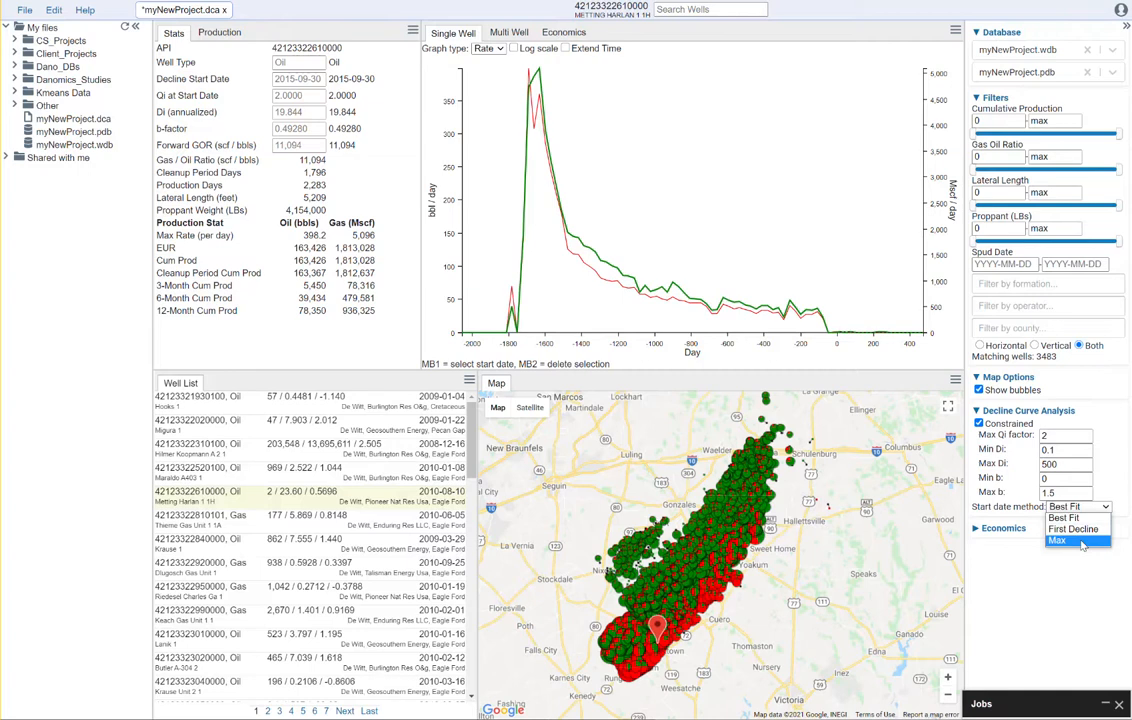
click(1081, 545)
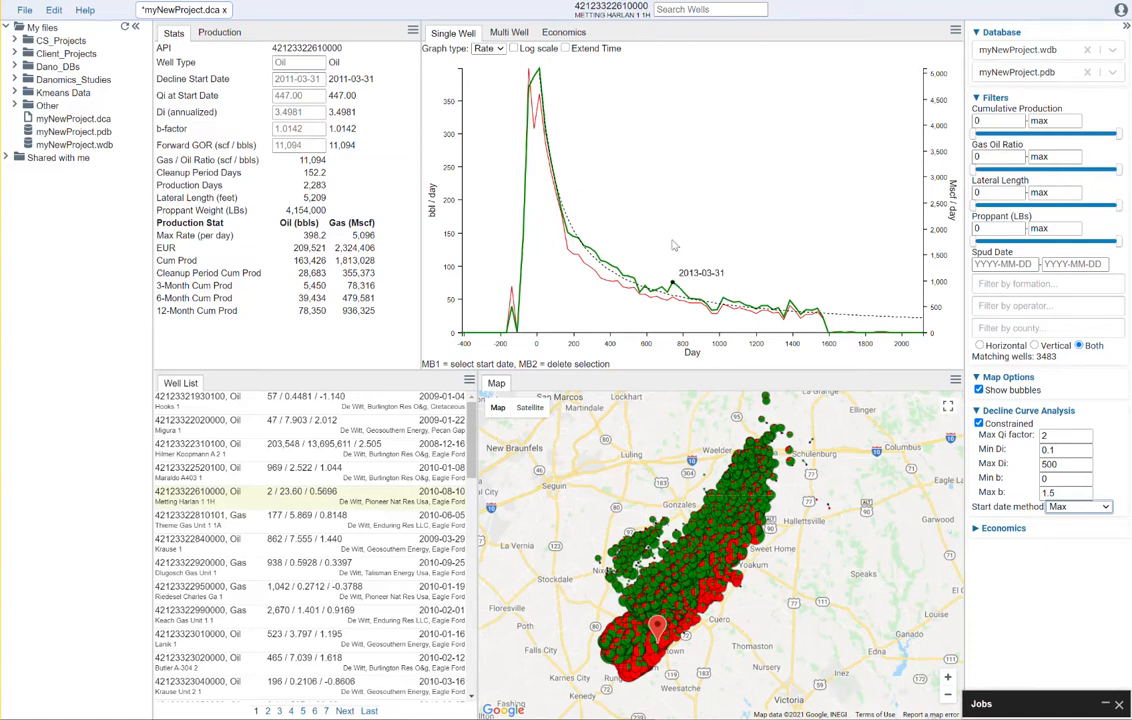
click(641, 648)
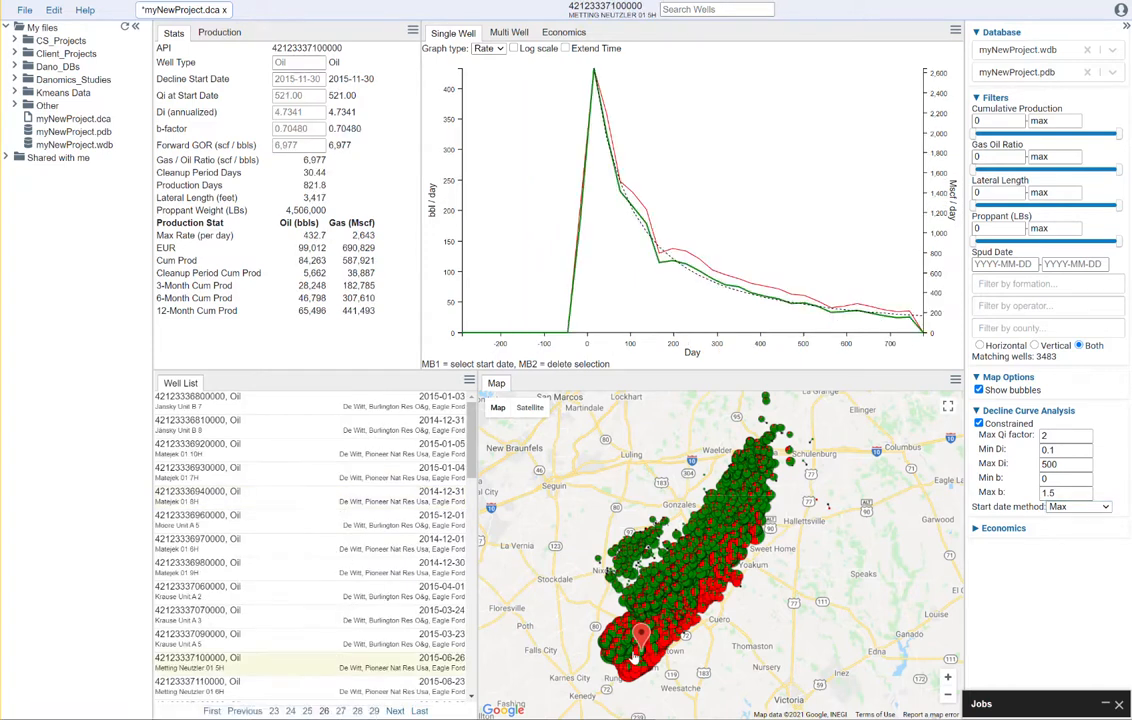
click(620, 651)
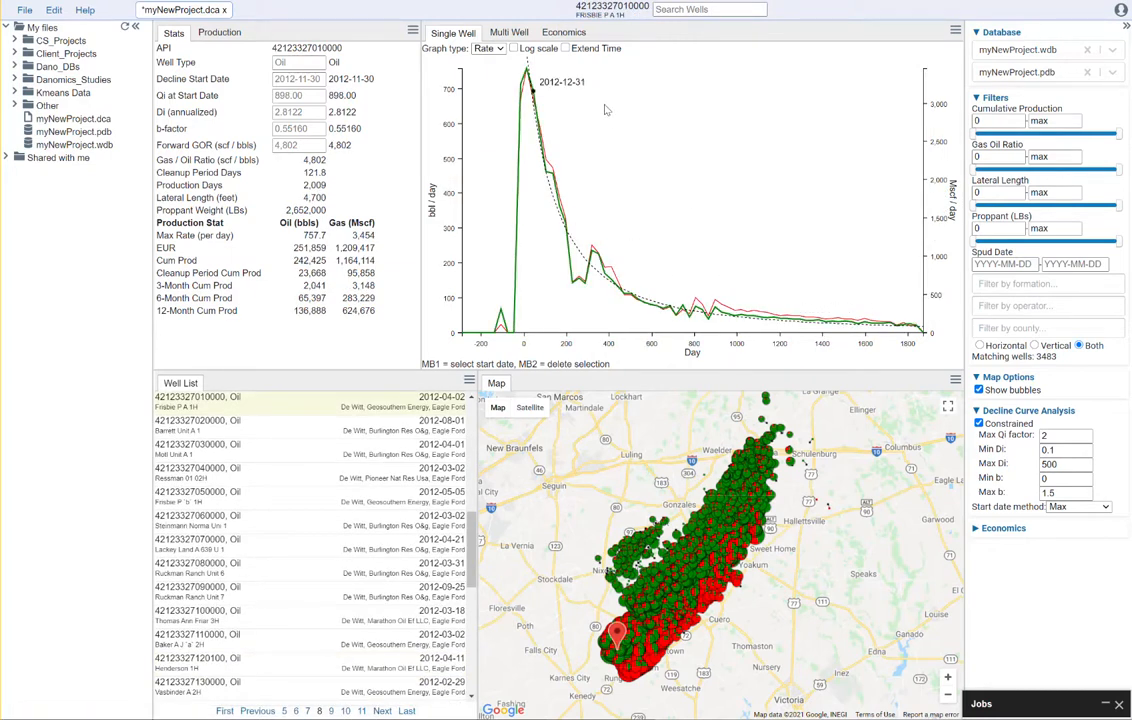
click(566, 48)
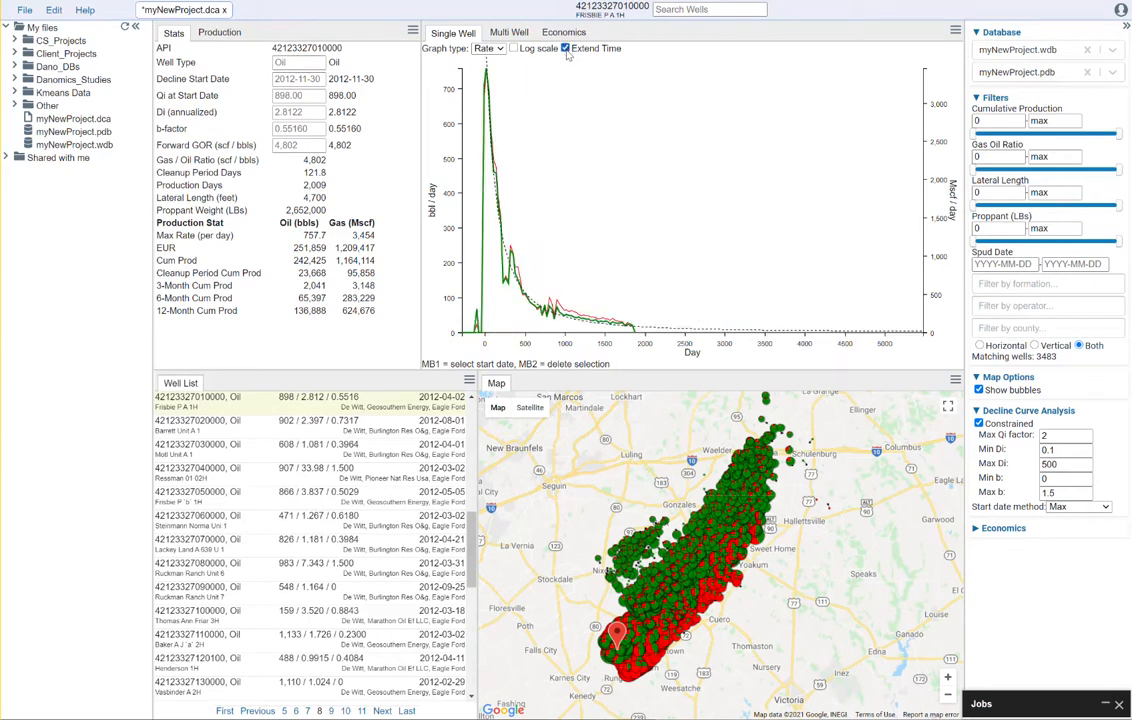
click(514, 49)
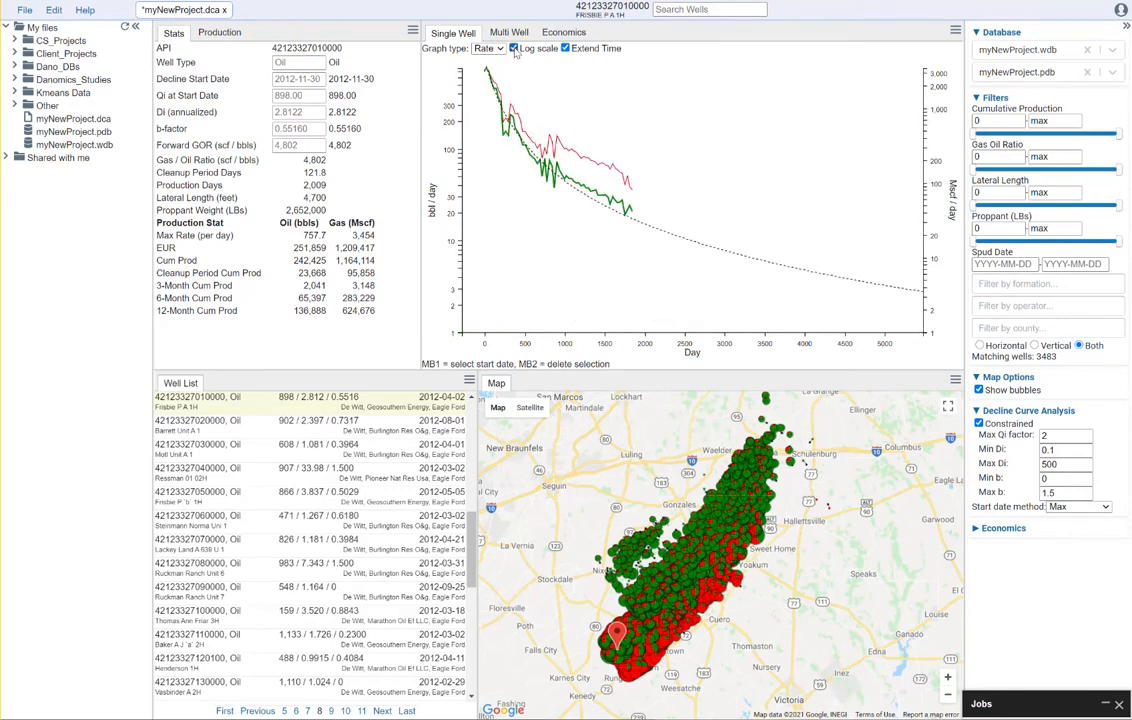
click(515, 50)
click(515, 50)
click(514, 49)
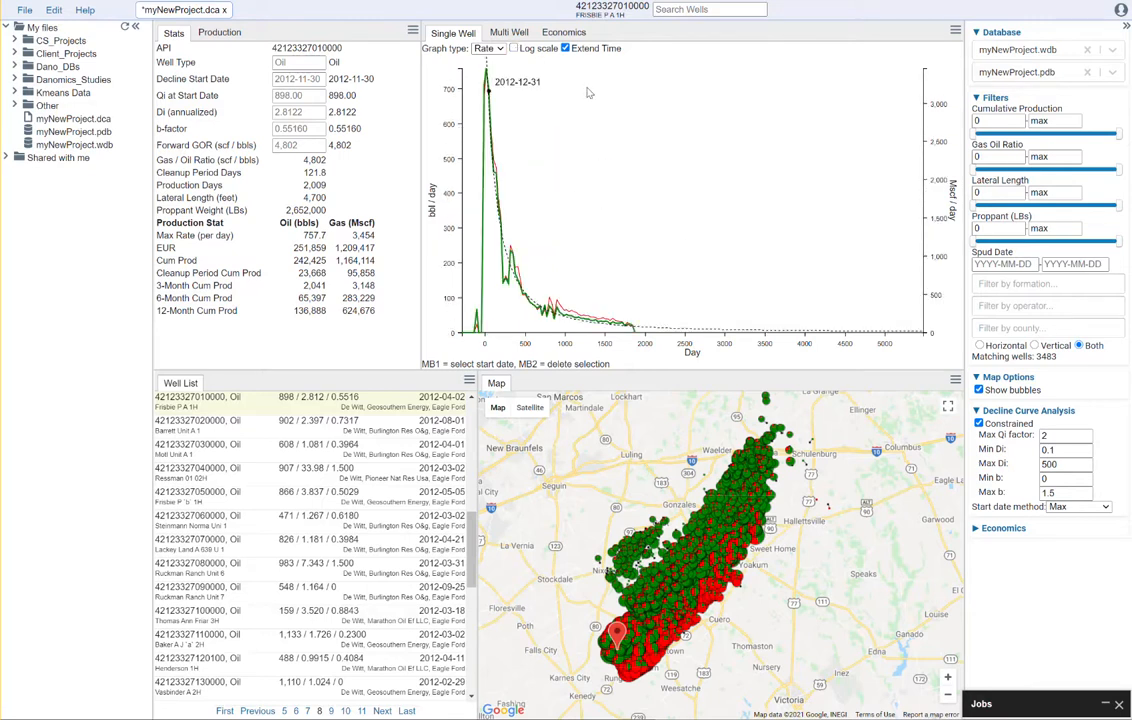
Set Graph type to Both and collapse the My files panel, keeping the right sidebar visible
click(496, 50)
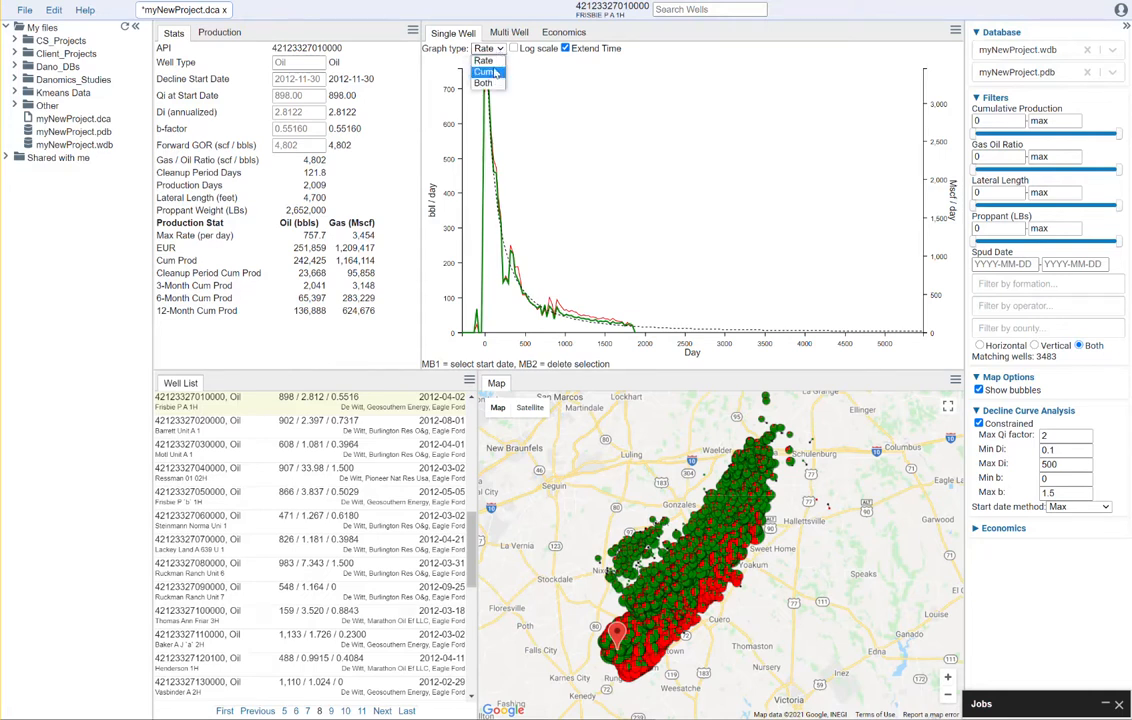
click(486, 83)
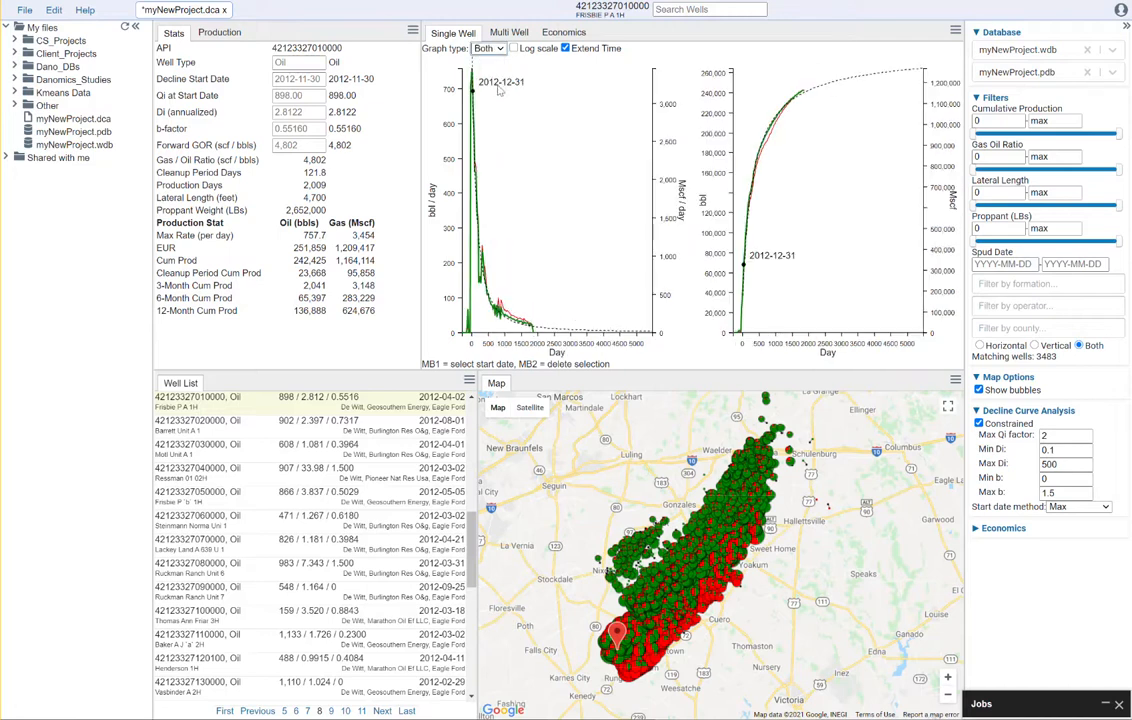
click(135, 26)
click(998, 30)
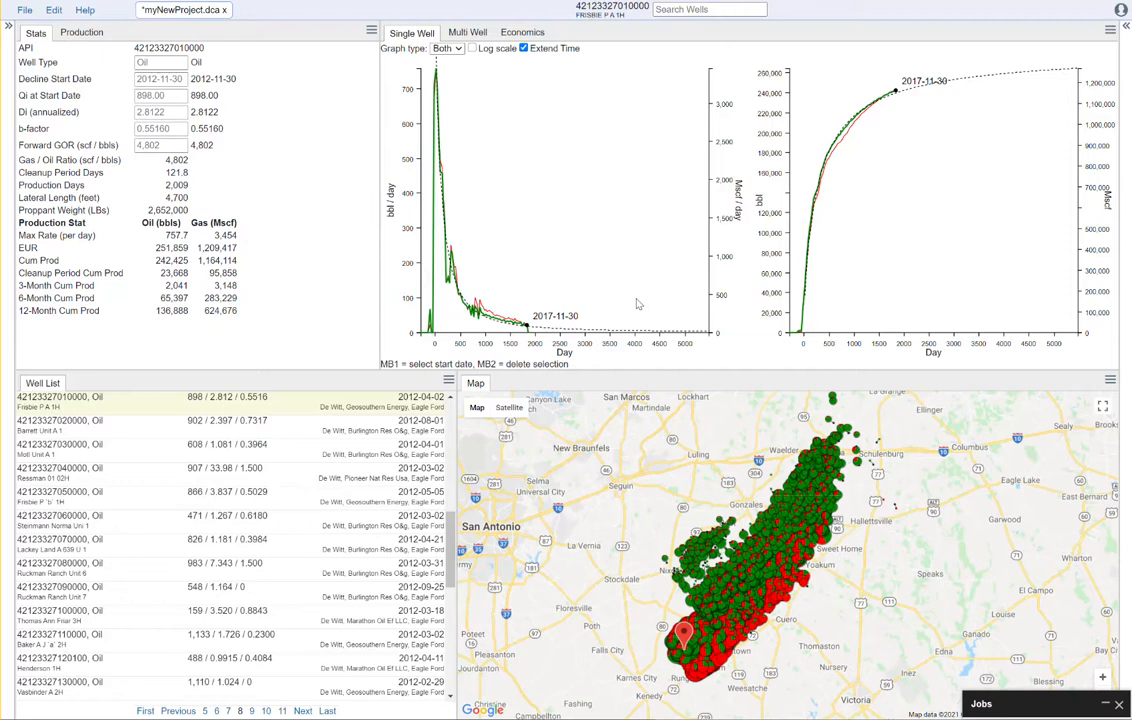
click(1126, 26)
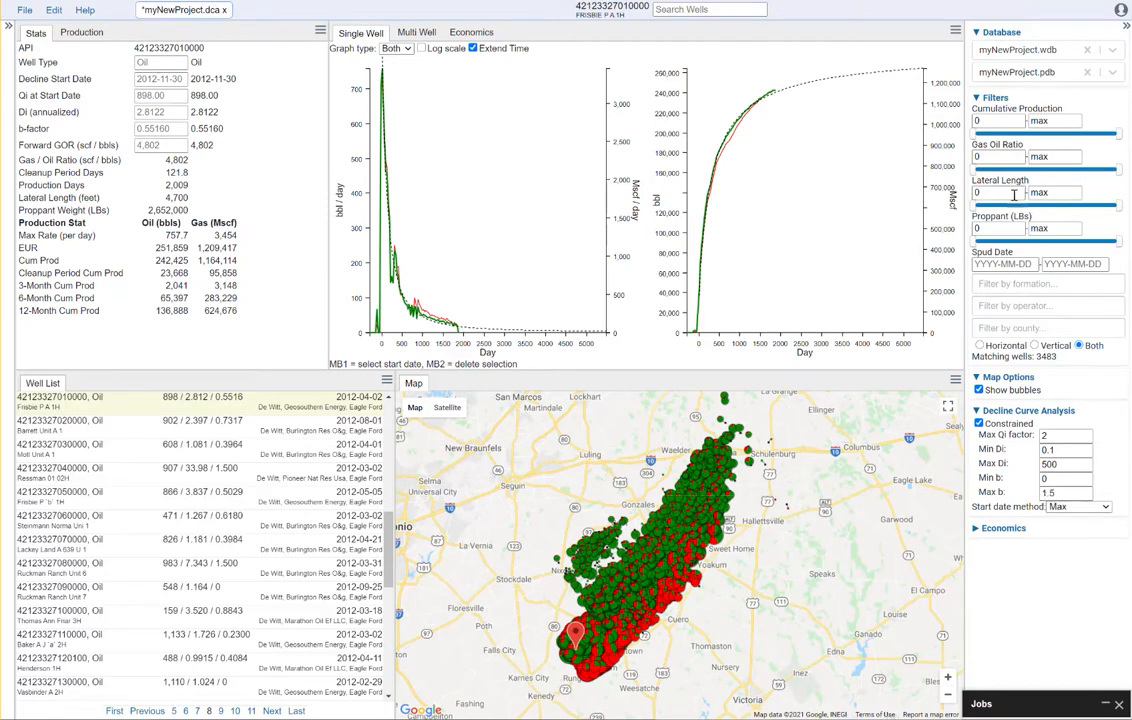
Run Download decline curves for myNewProject.dca and minimise the Jobs panel
click(24, 12)
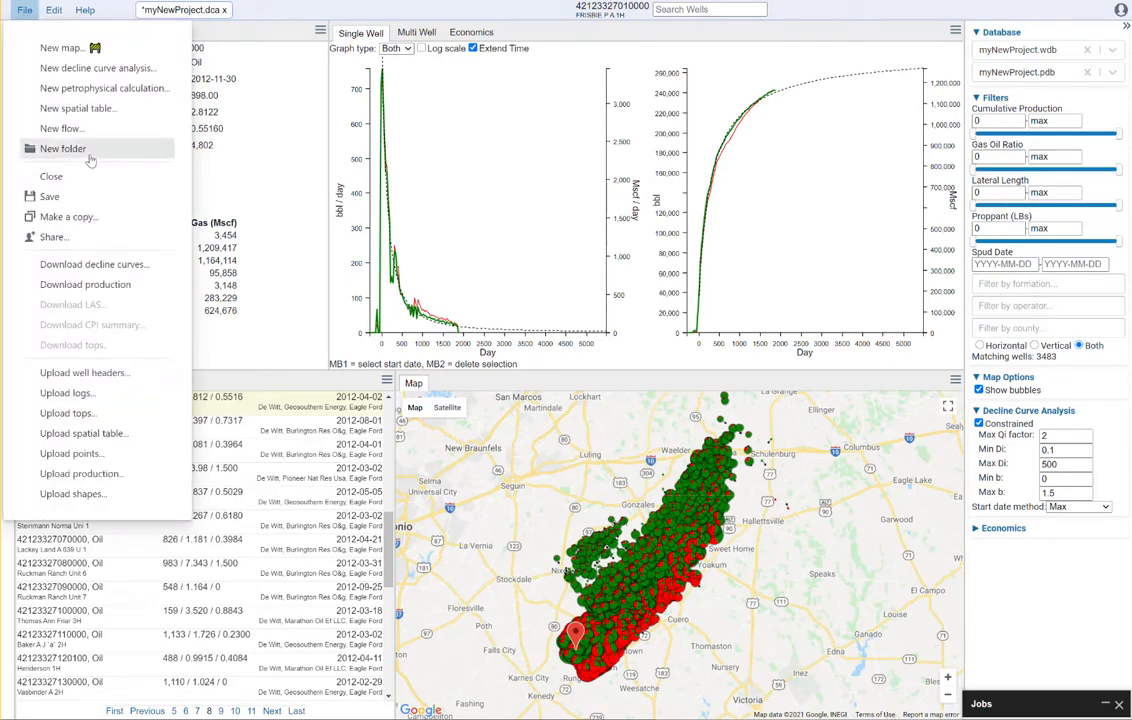
click(112, 264)
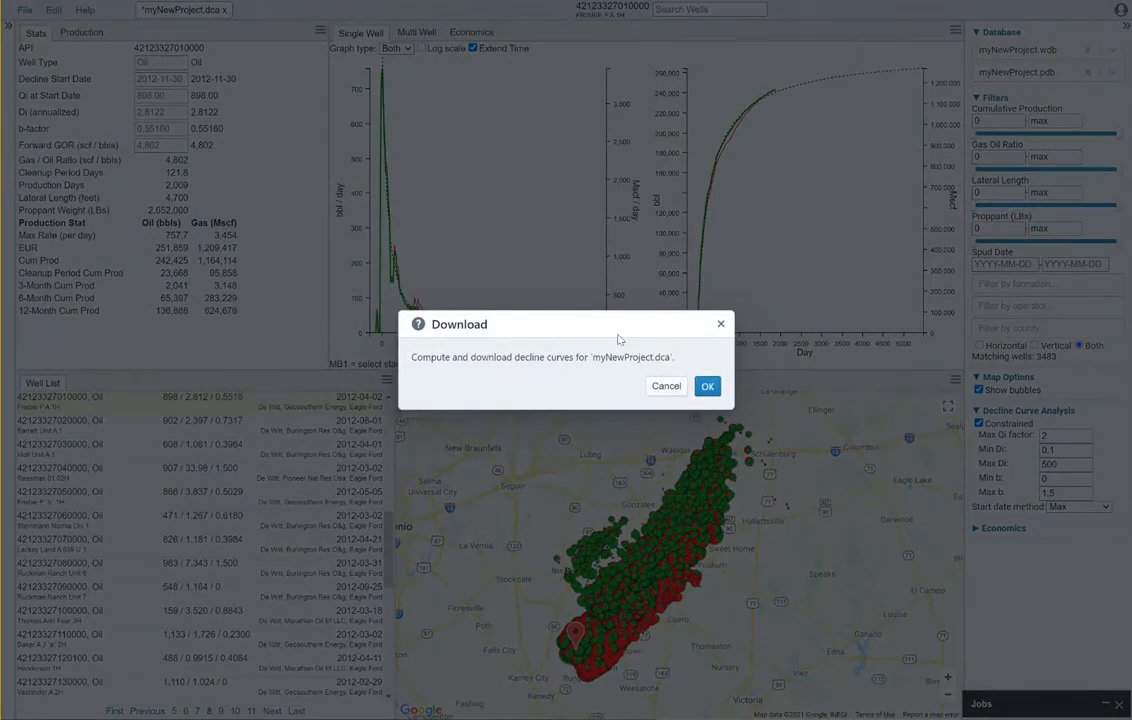
click(710, 386)
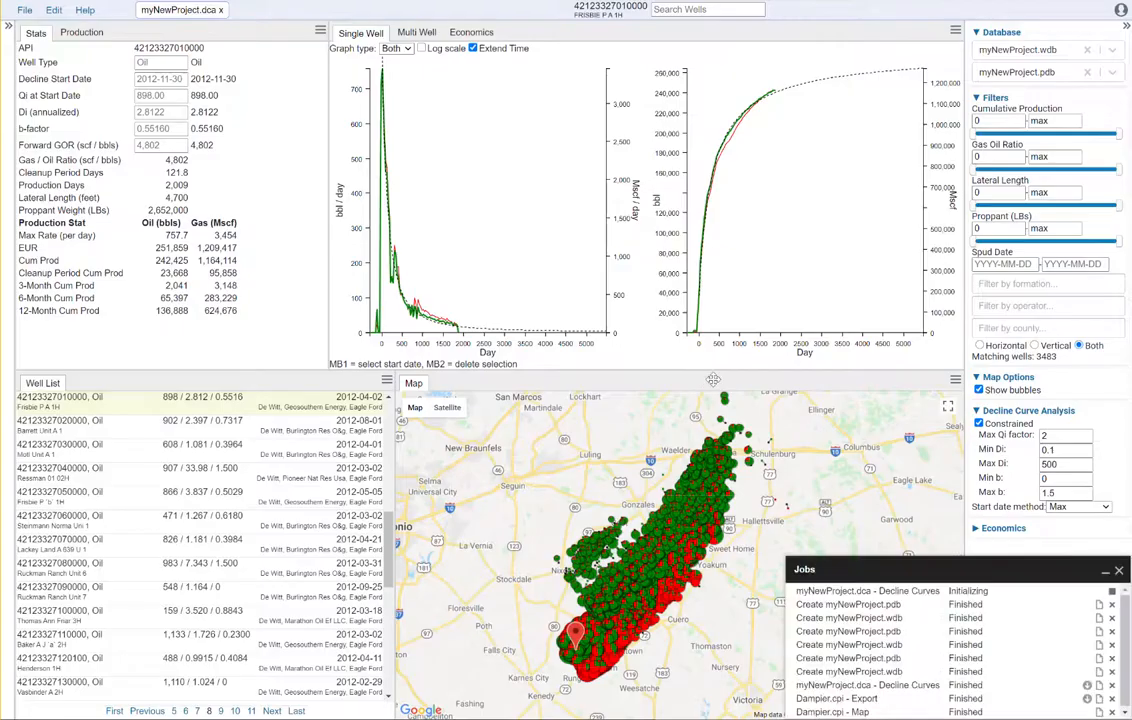
click(1104, 571)
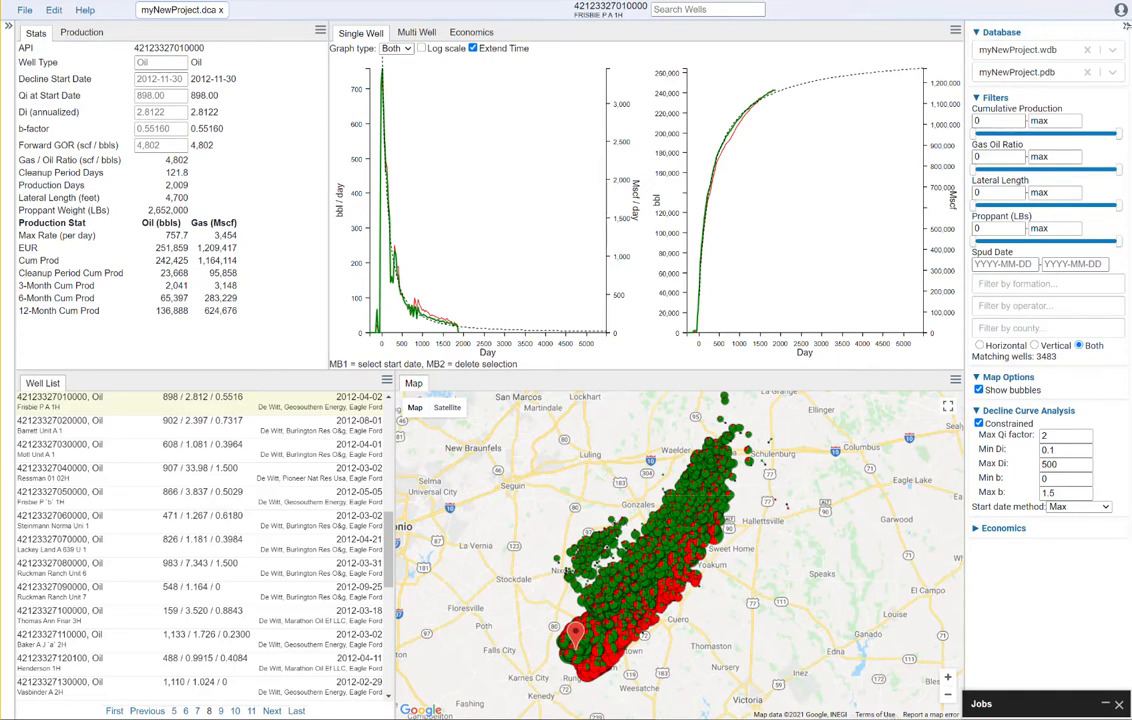
click(1127, 27)
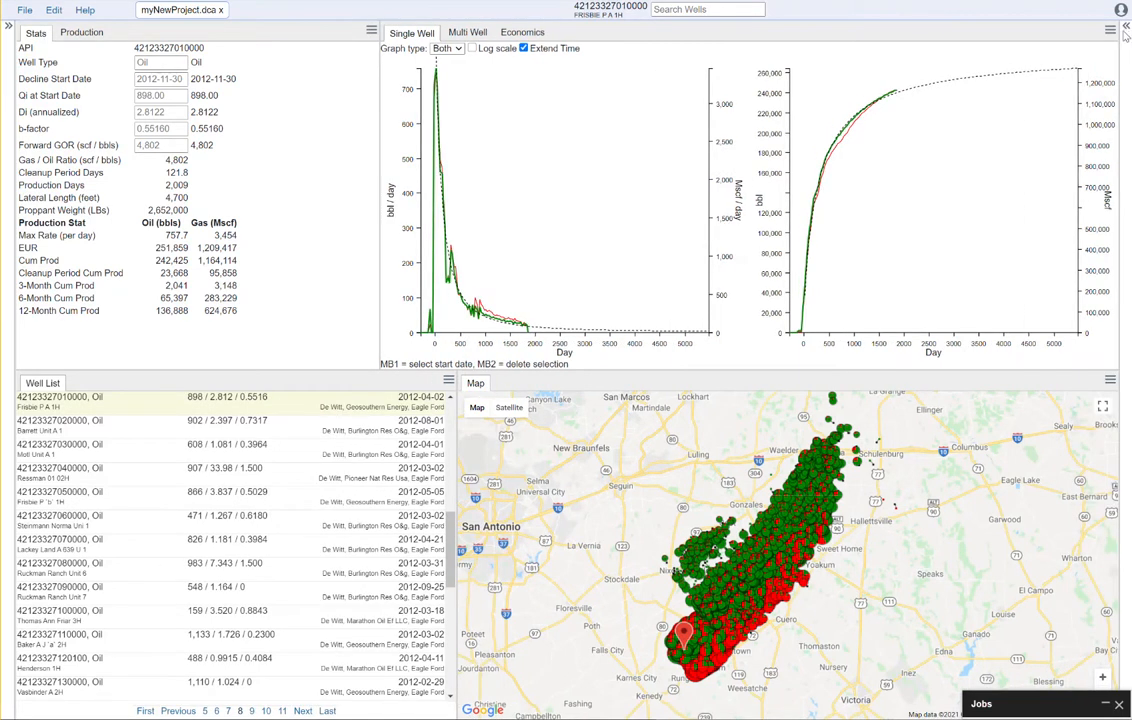
click(1127, 27)
Set the filters to cumulative production minimum 1,000 and gas-oil ratio 1,000–2,500
double_click(1006, 120)
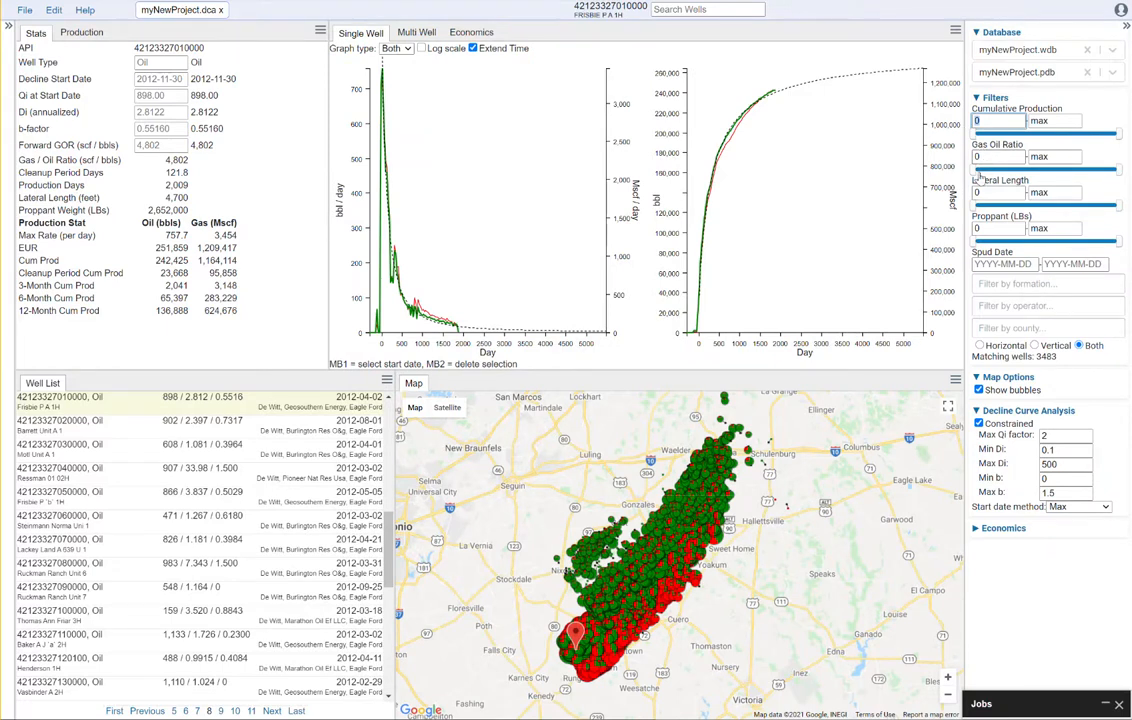
text(1000)
click(1069, 120)
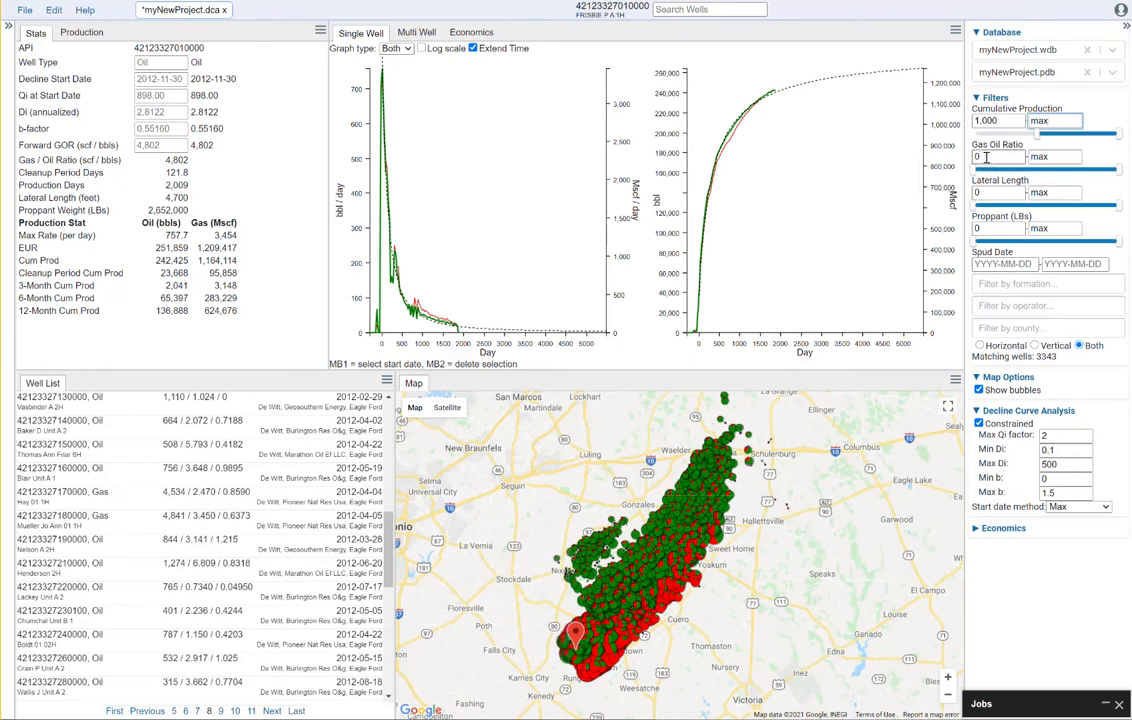
click(1000, 156)
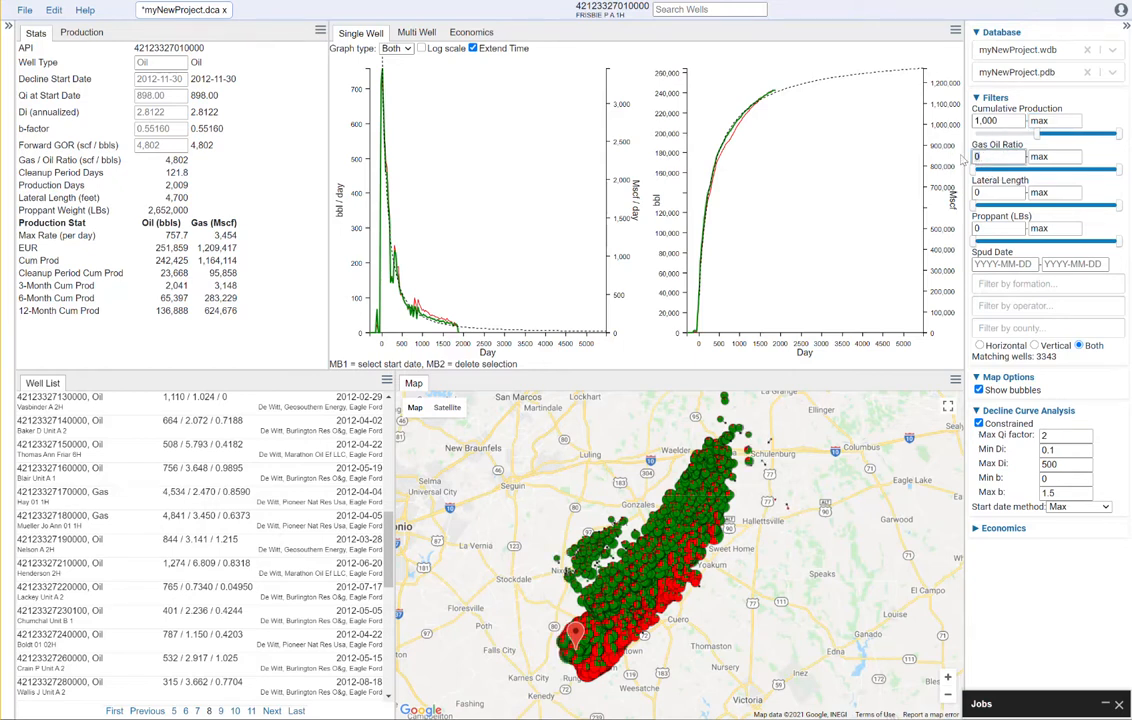
text(1,00)
text(000)
click(1048, 156)
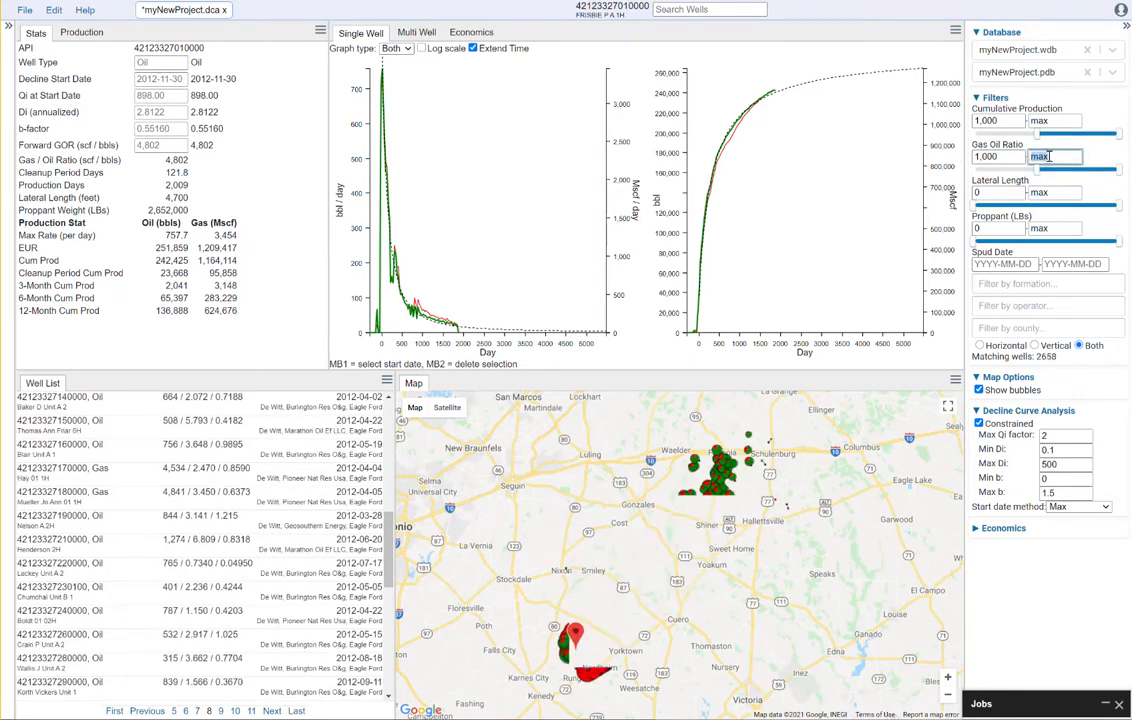
text(2500)
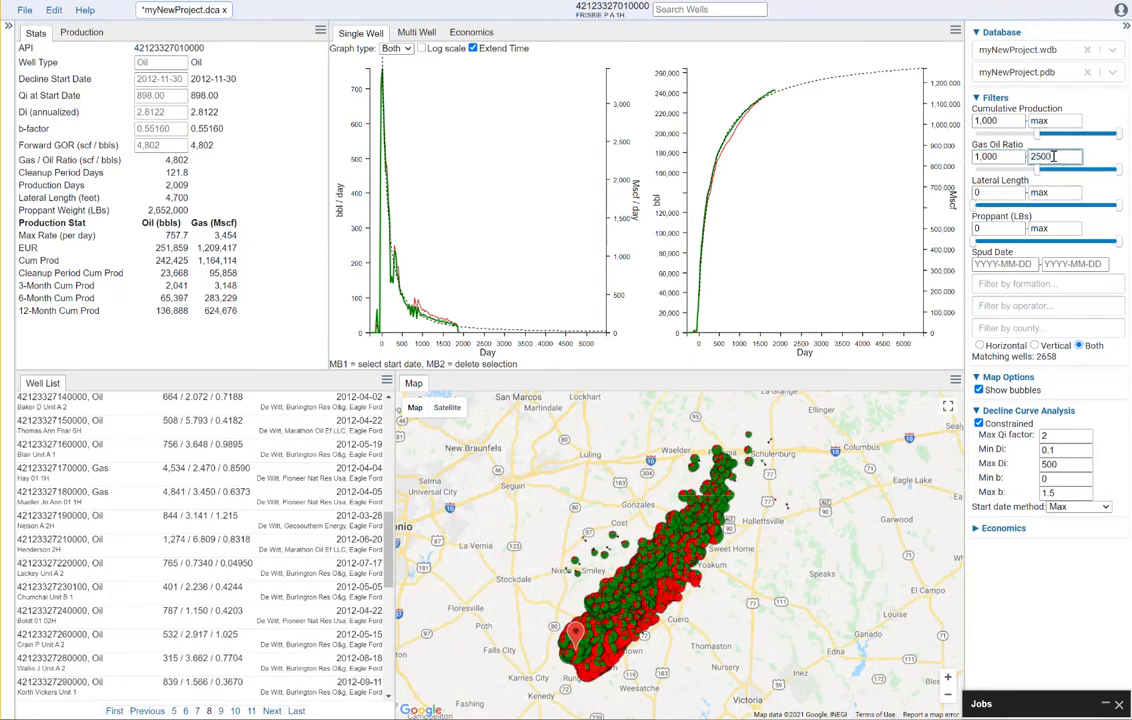
key(Tab)
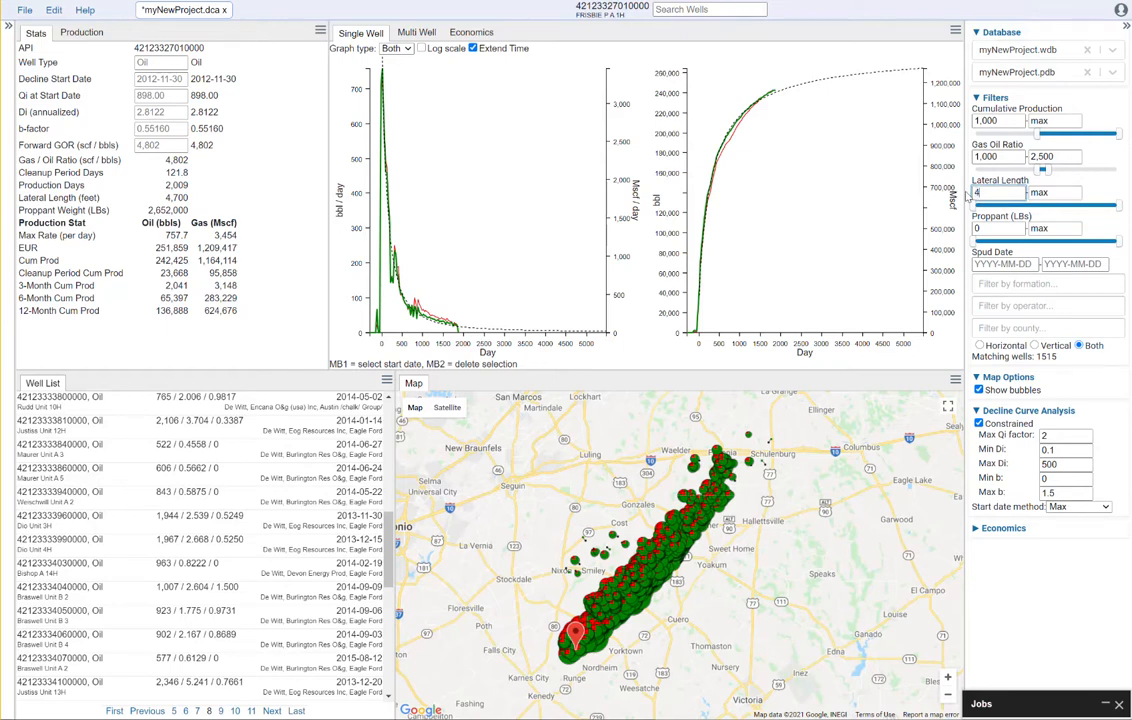
Restrict the lateral length to 4,500–7,000, leaving 1036 matching wells
text(00)
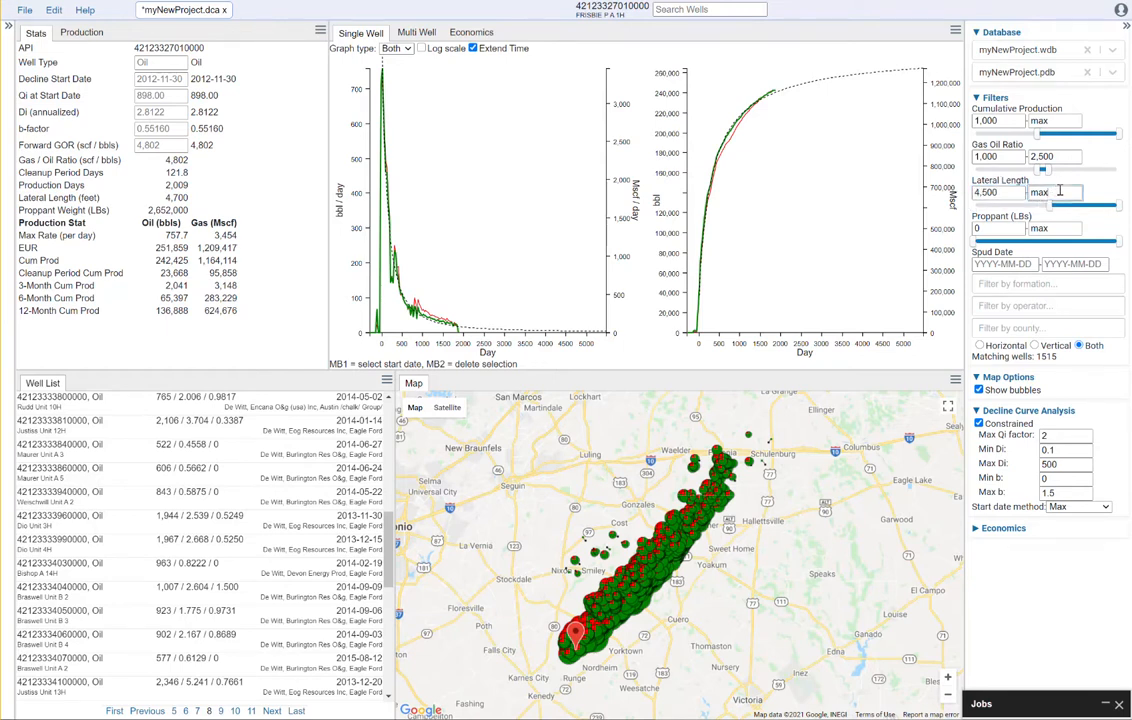
key(Tab)
text(7000)
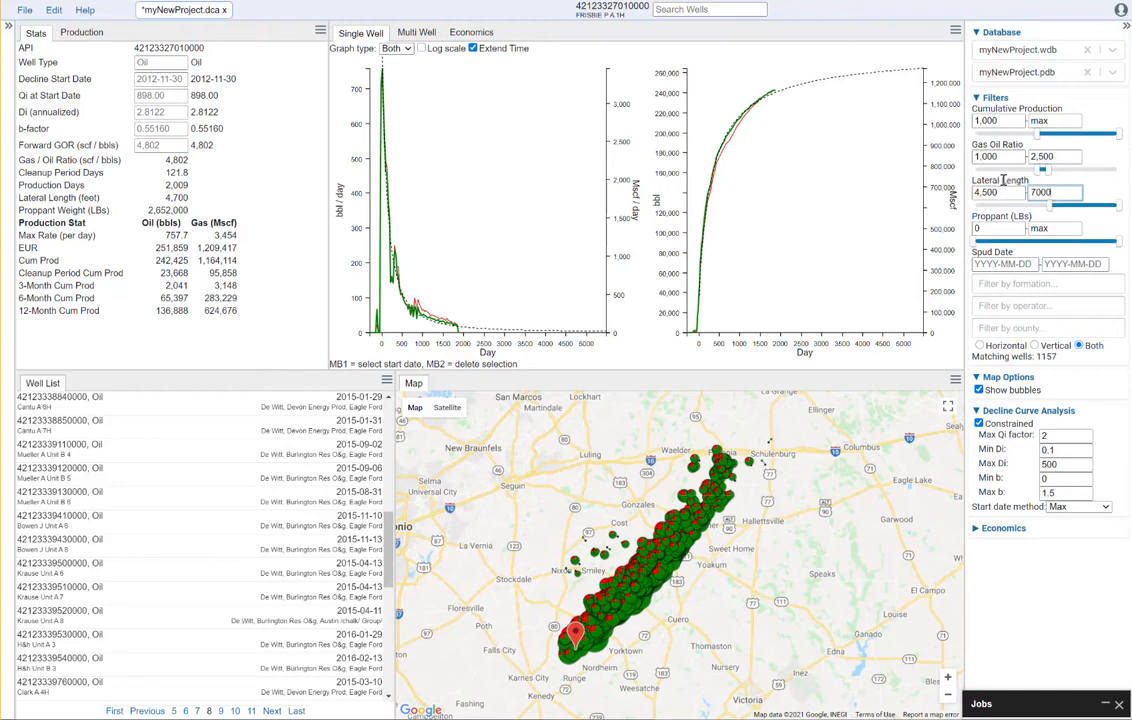
key(Tab)
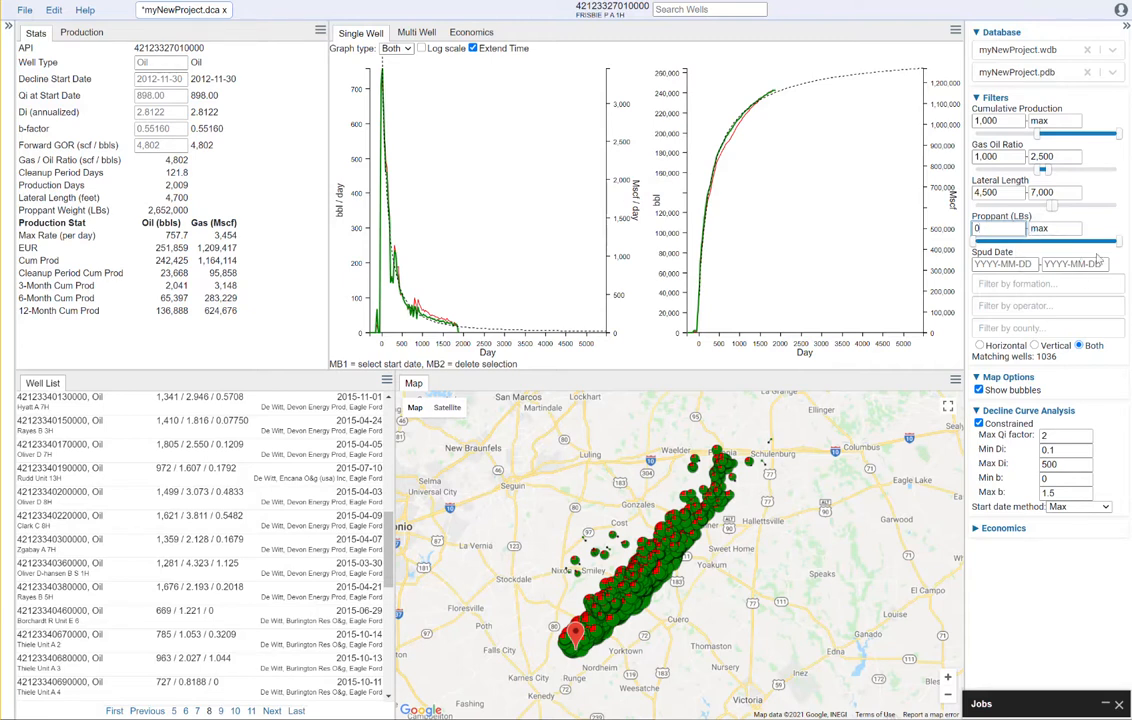
Set the latest spud date cutoff to 2017-01-01, cutting the matching wells to 1014
click(1073, 264)
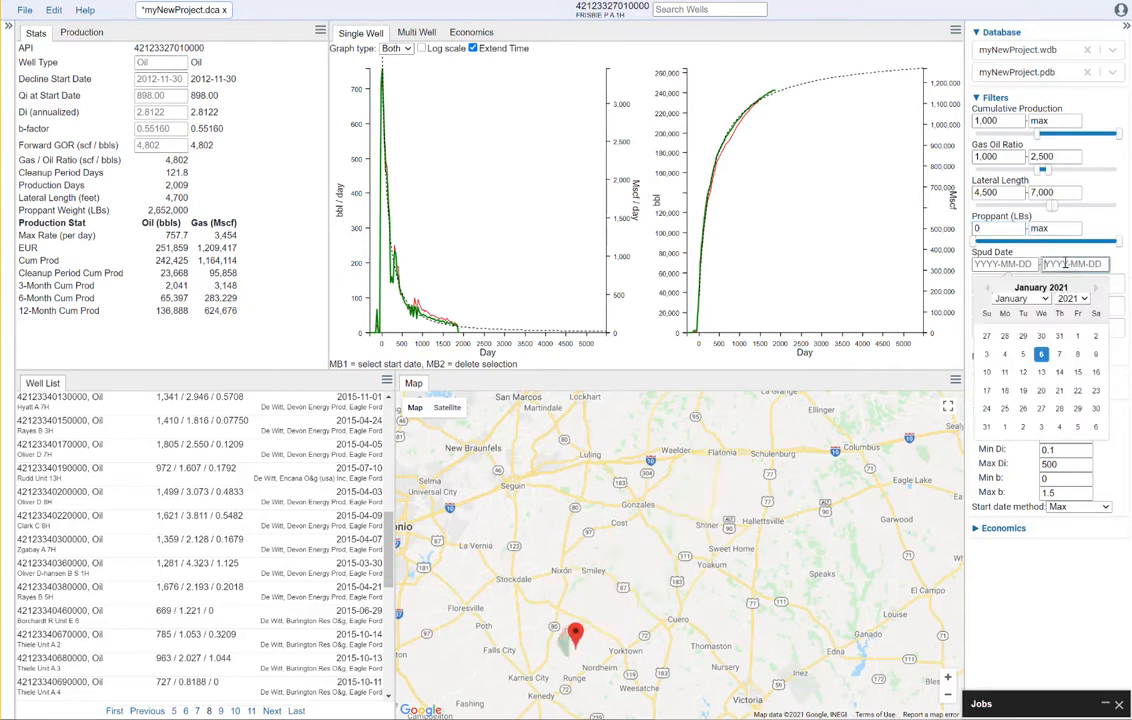
click(1084, 298)
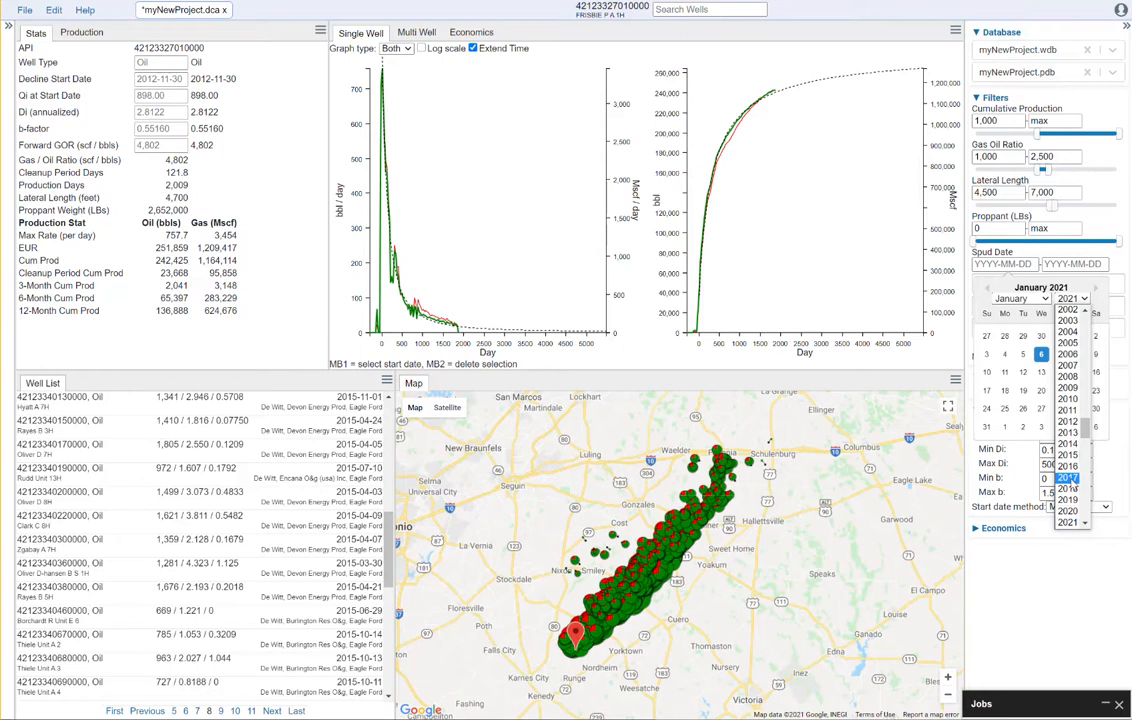
click(1067, 478)
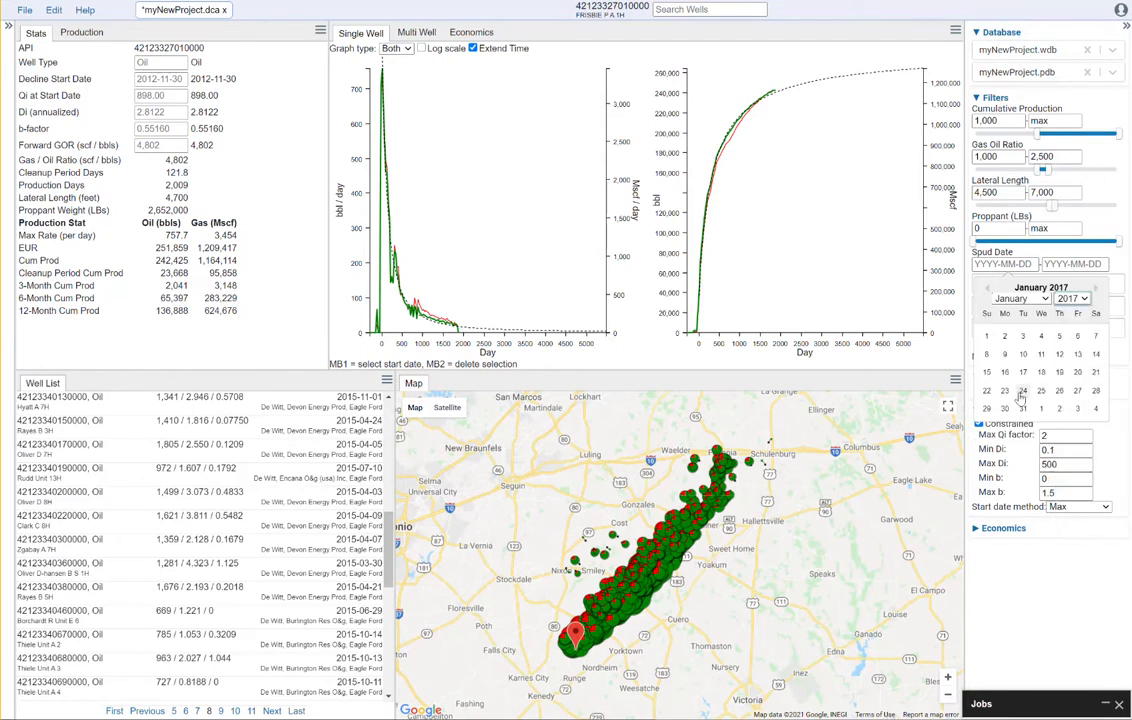
click(989, 340)
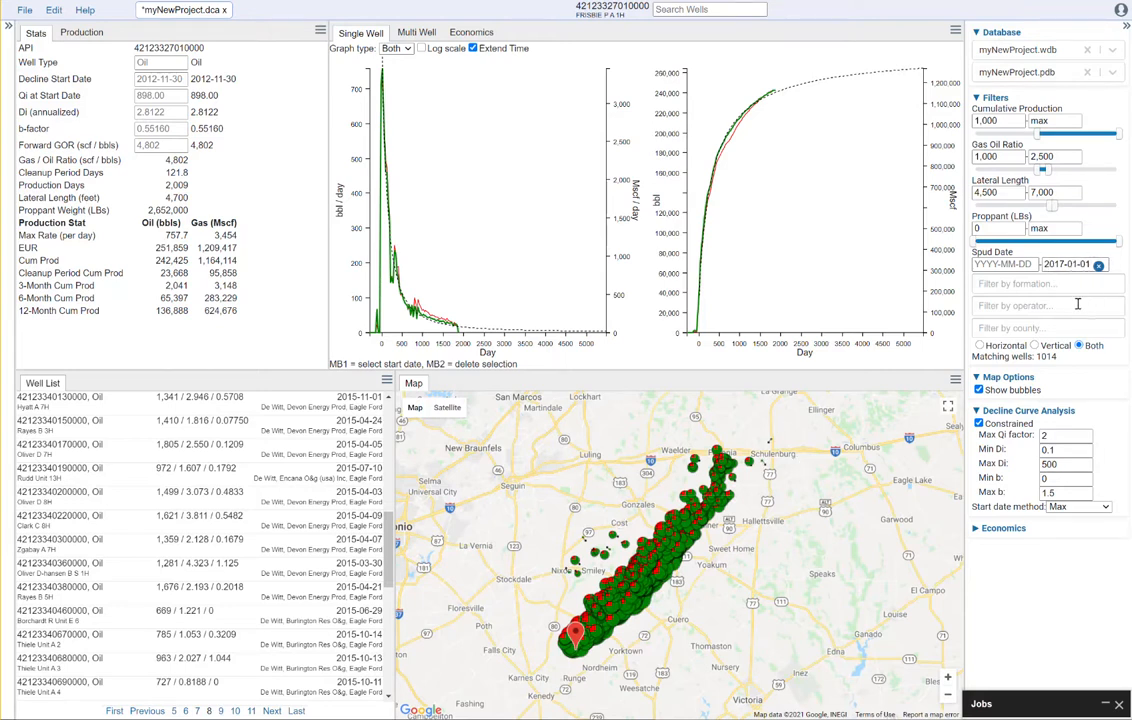
click(1027, 285)
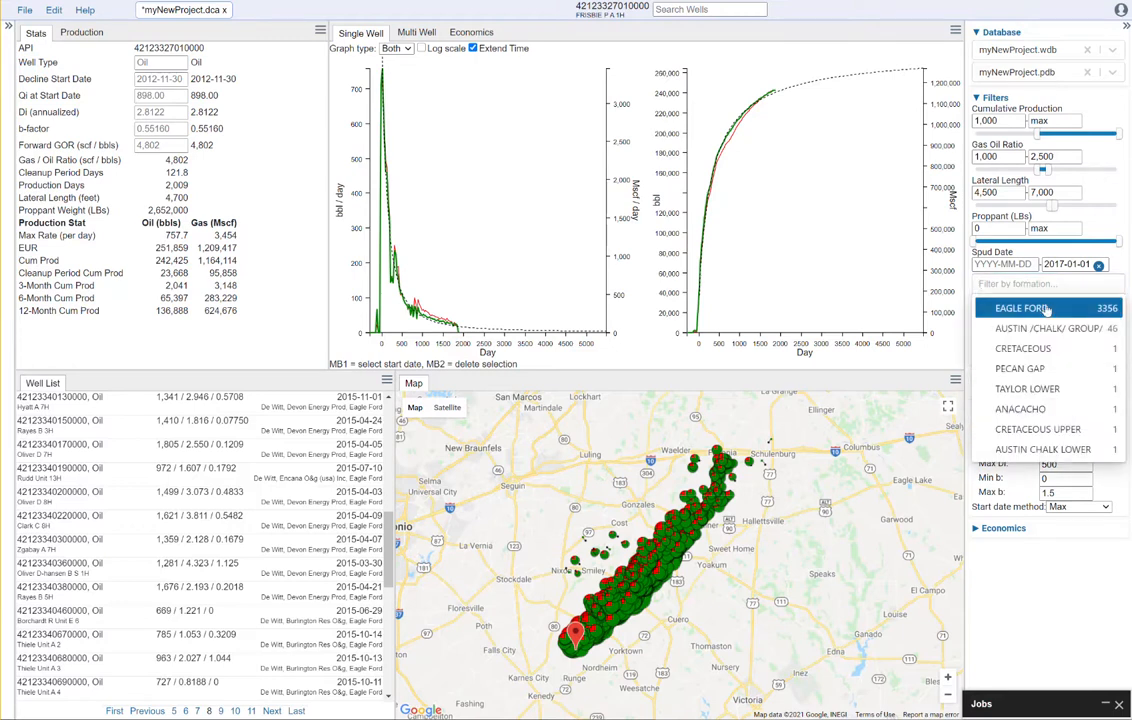
Filter to the EAGLE FORD formation with operators DEVON ENERGY PROD and GEOSOUTHERN ENERGY
click(1046, 309)
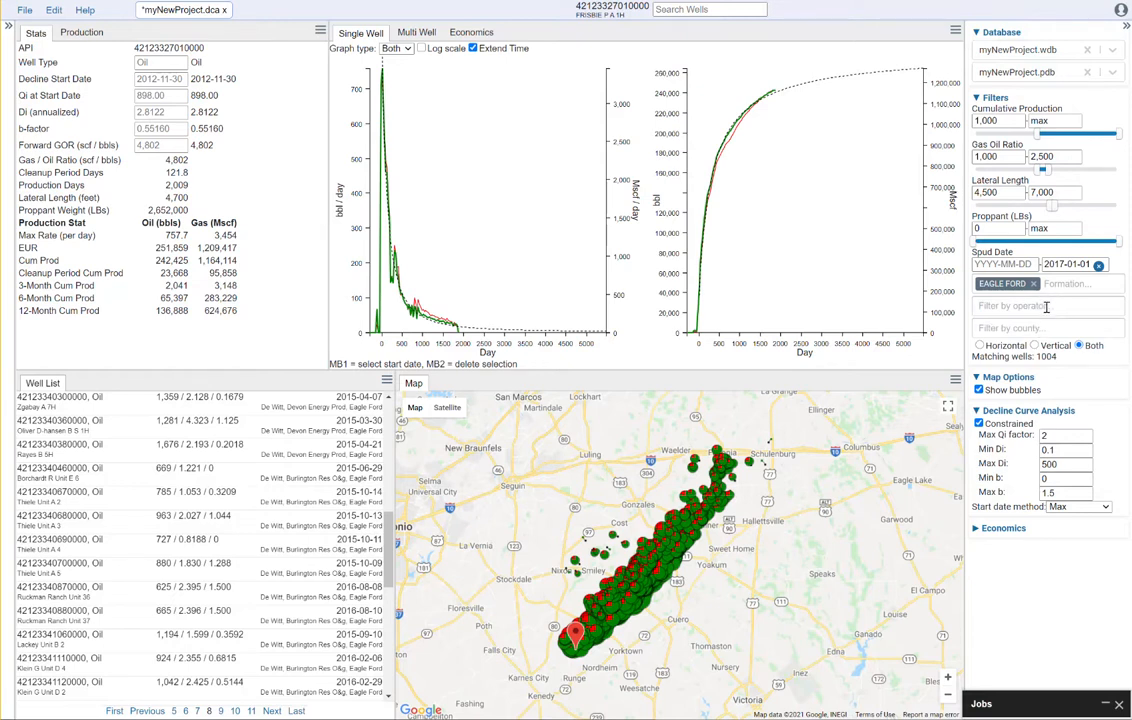
click(1046, 307)
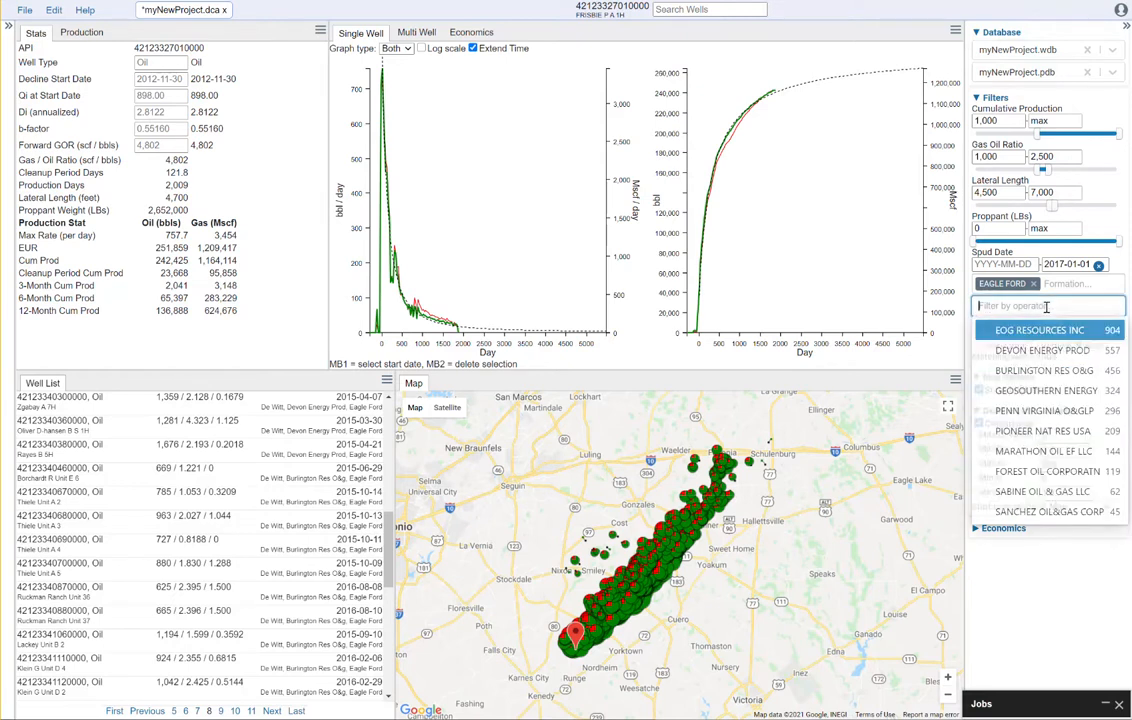
click(1067, 354)
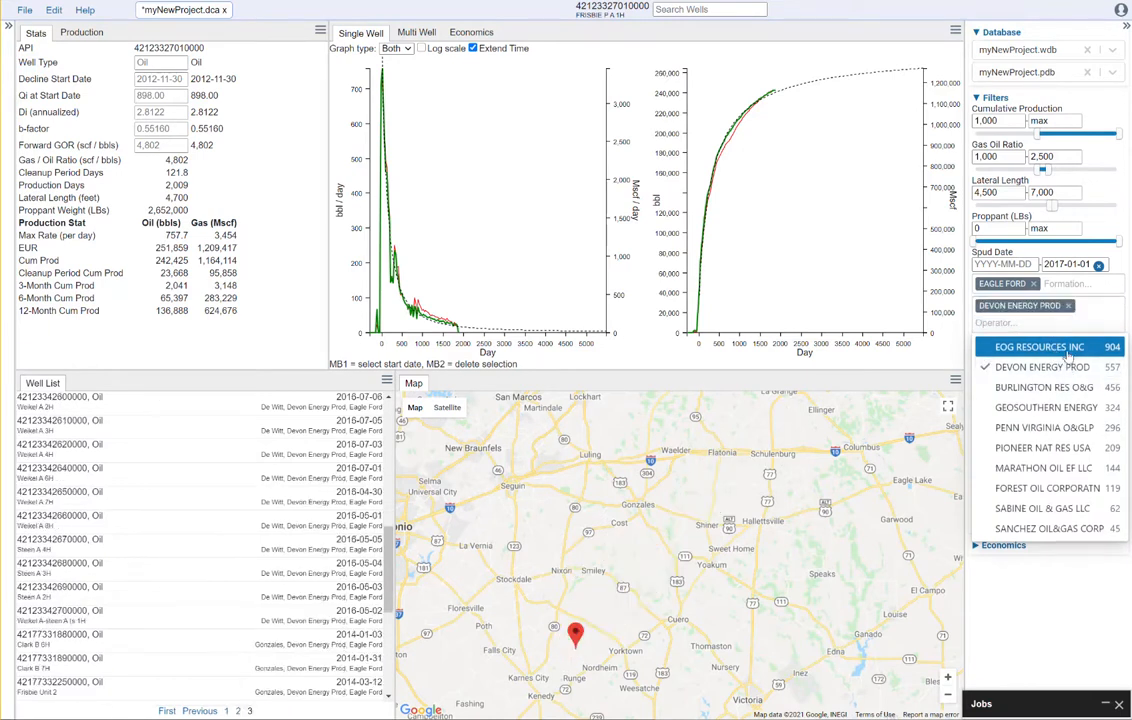
click(1065, 408)
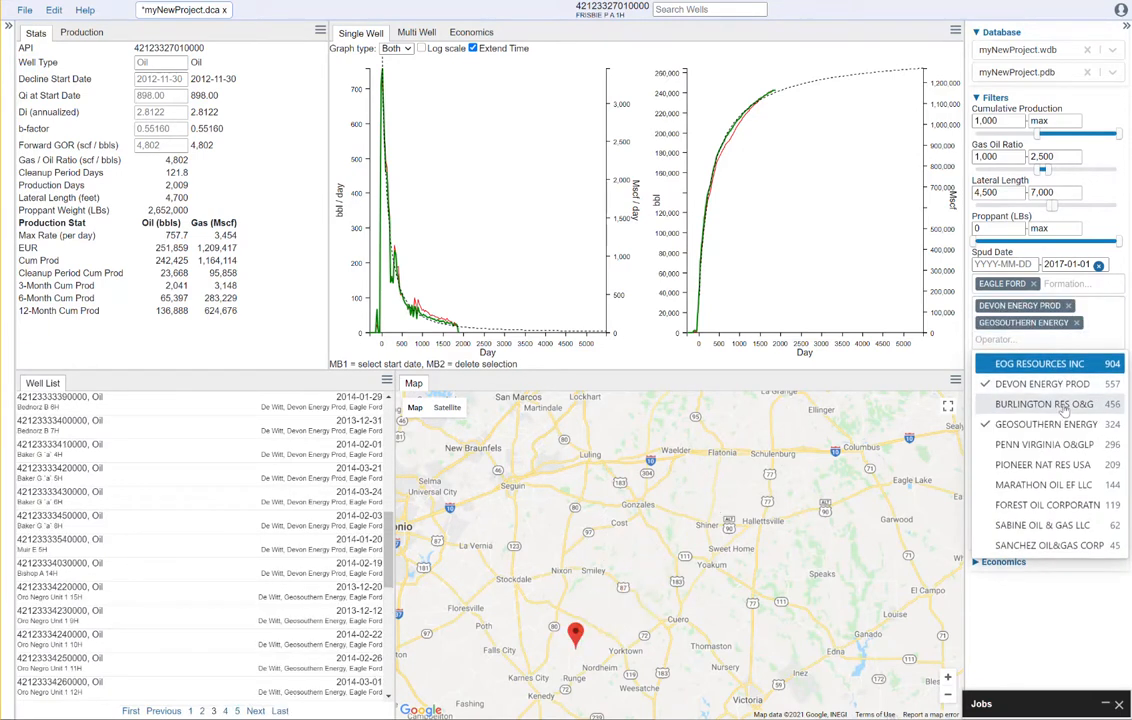
click(1038, 641)
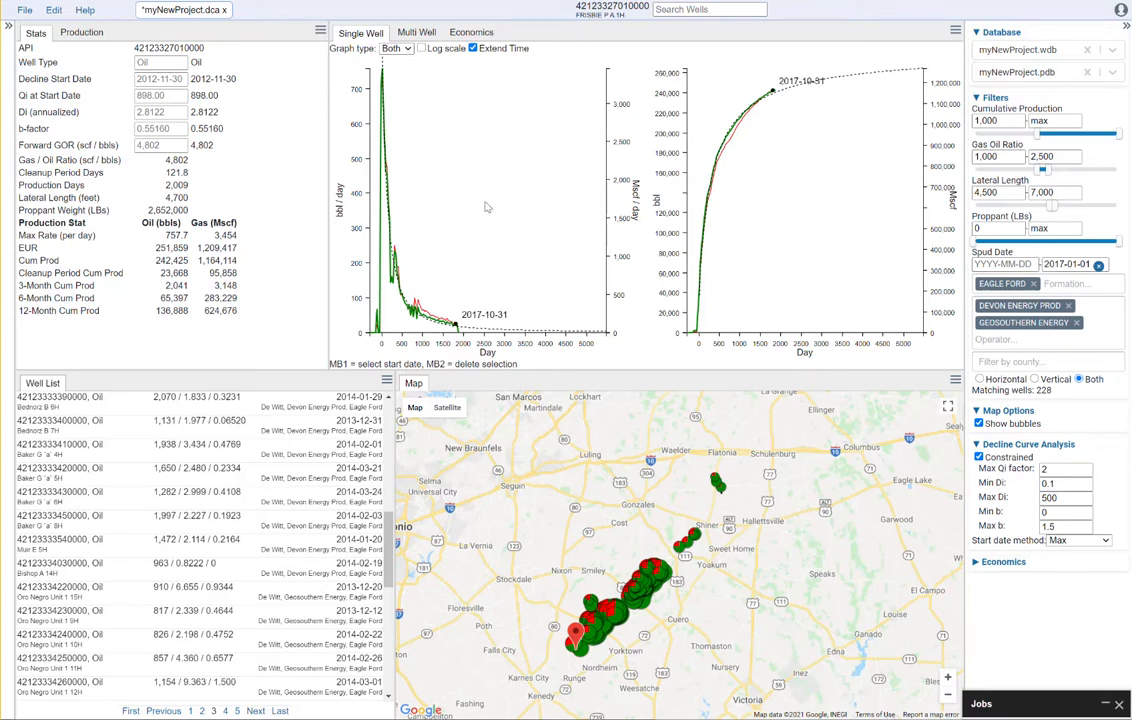
Step through the first filtered wells, setting one well's decline start date to 2015-09-30
drag(388, 548, 358, 398)
click(319, 405)
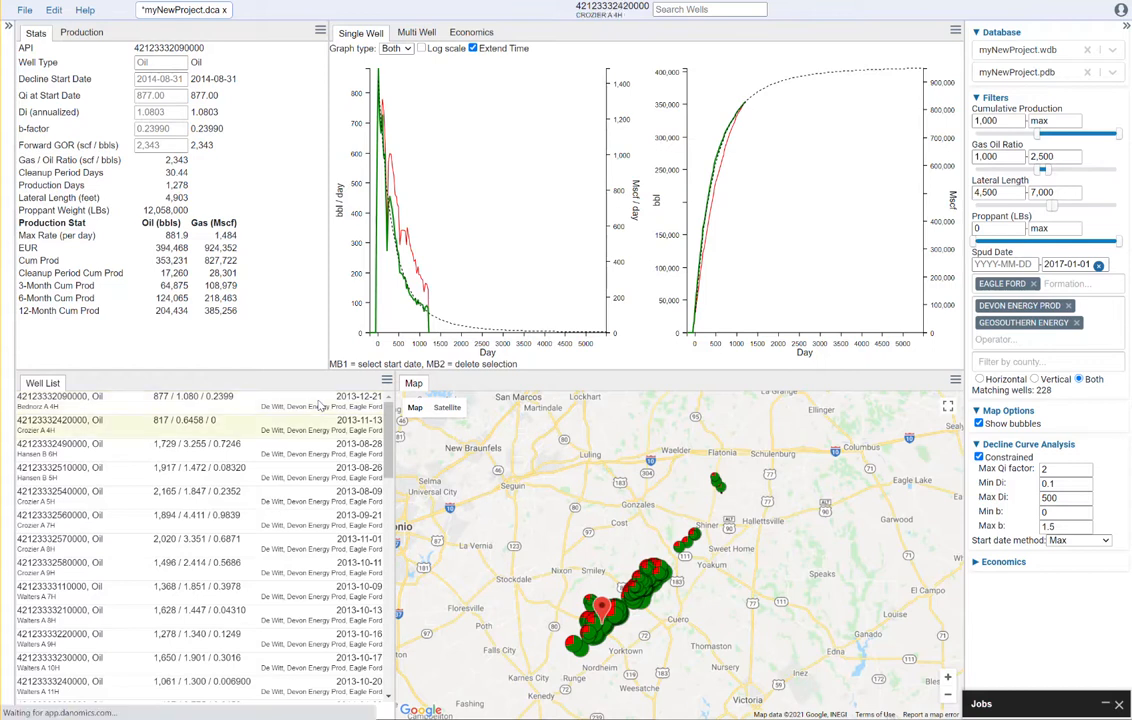
key(Down)
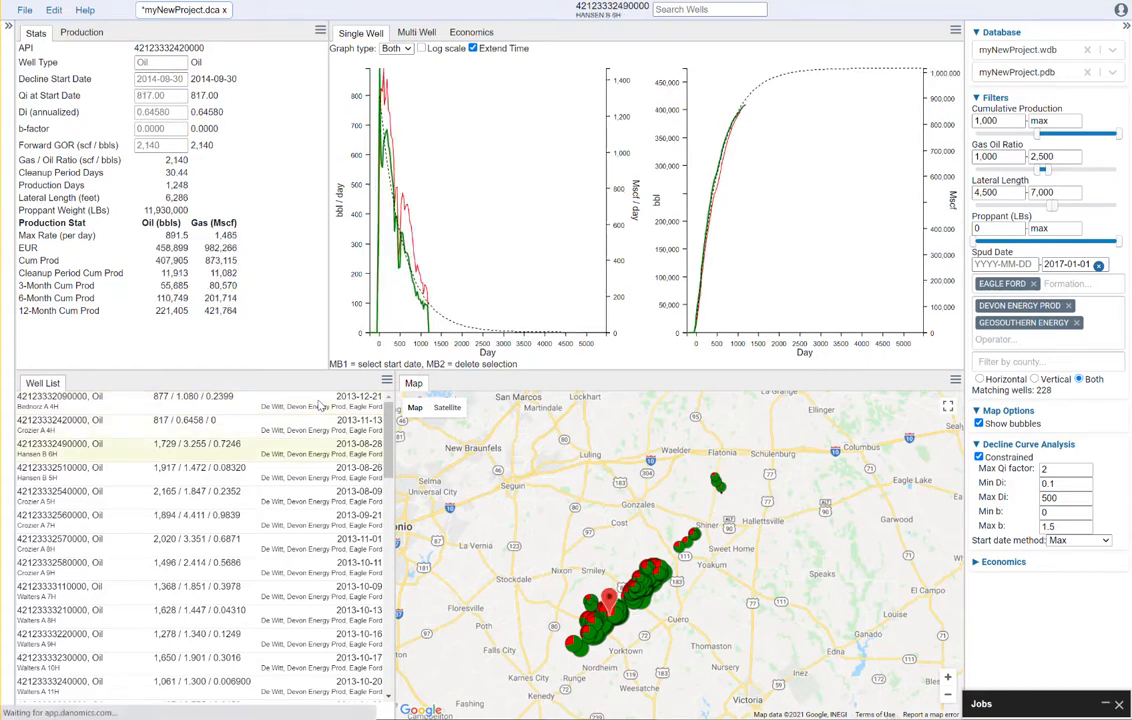
key(Down)
key(Down)
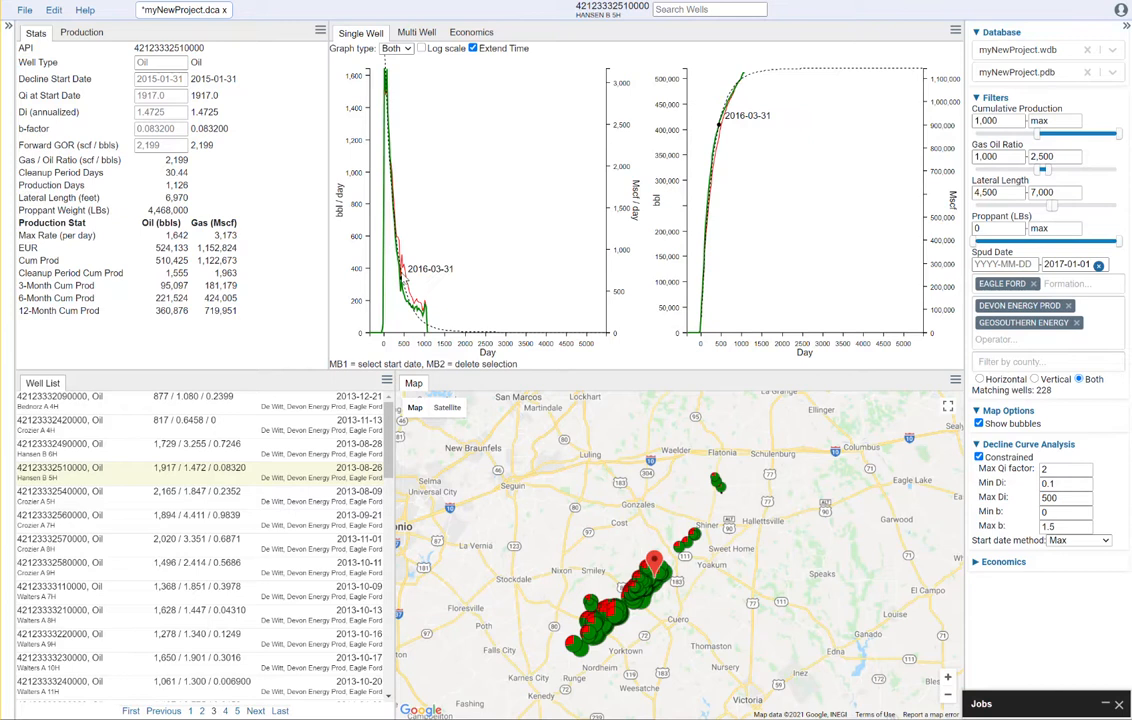
click(398, 260)
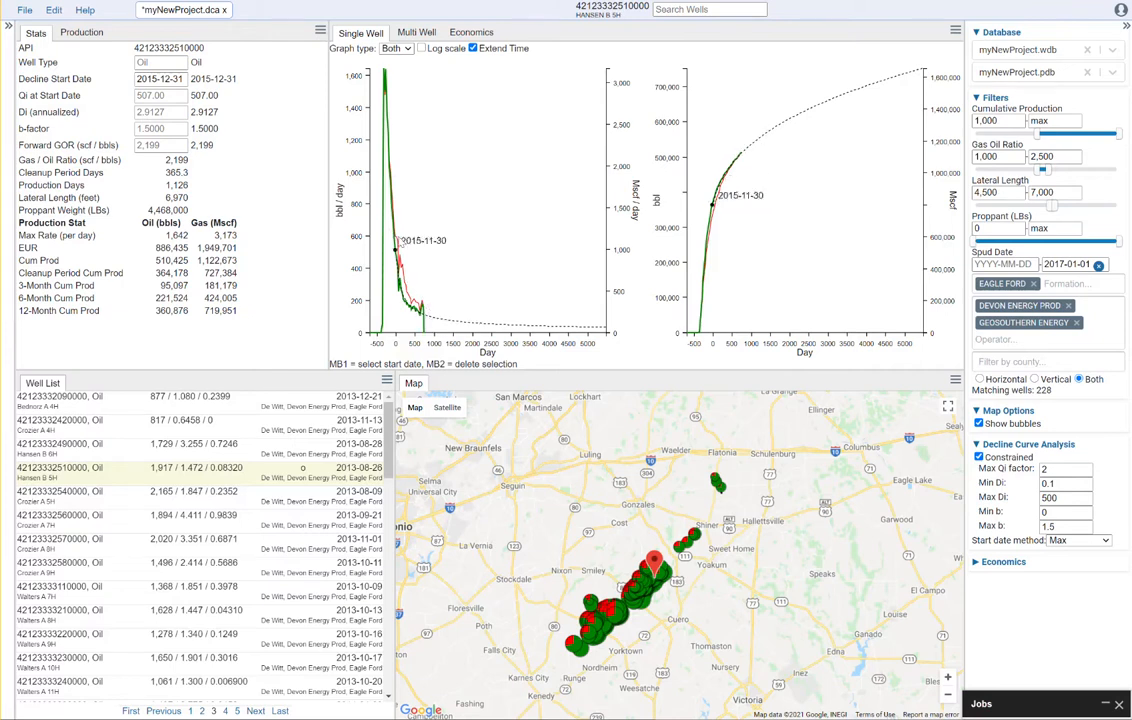
click(392, 150)
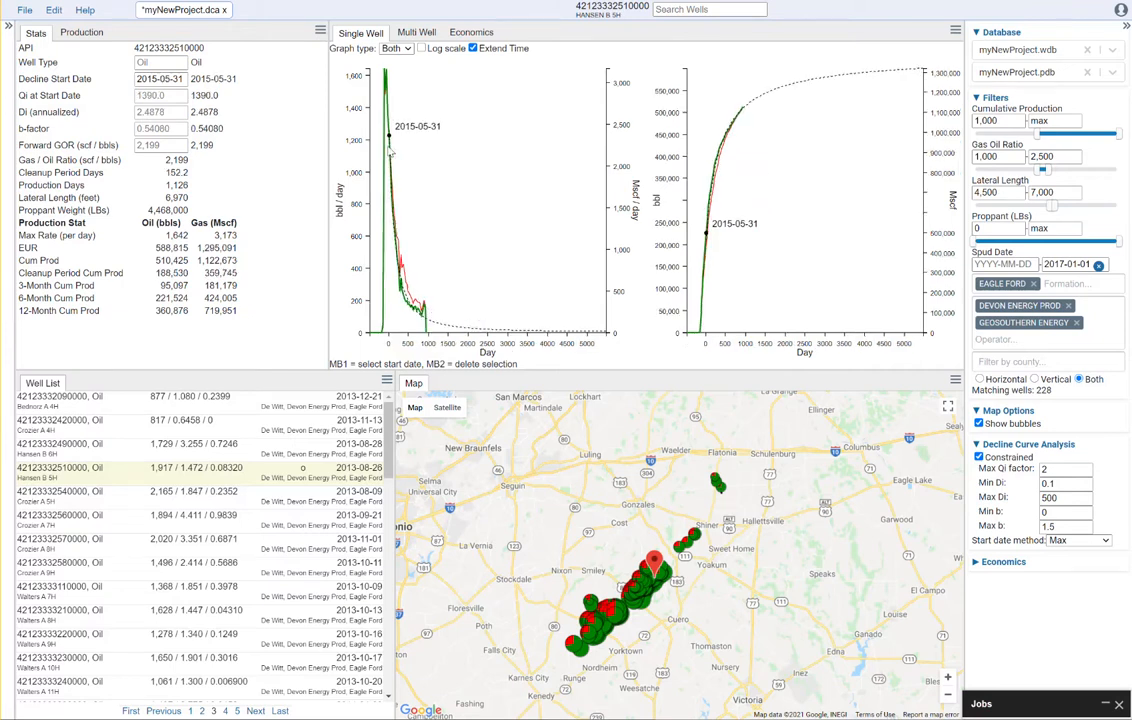
click(394, 222)
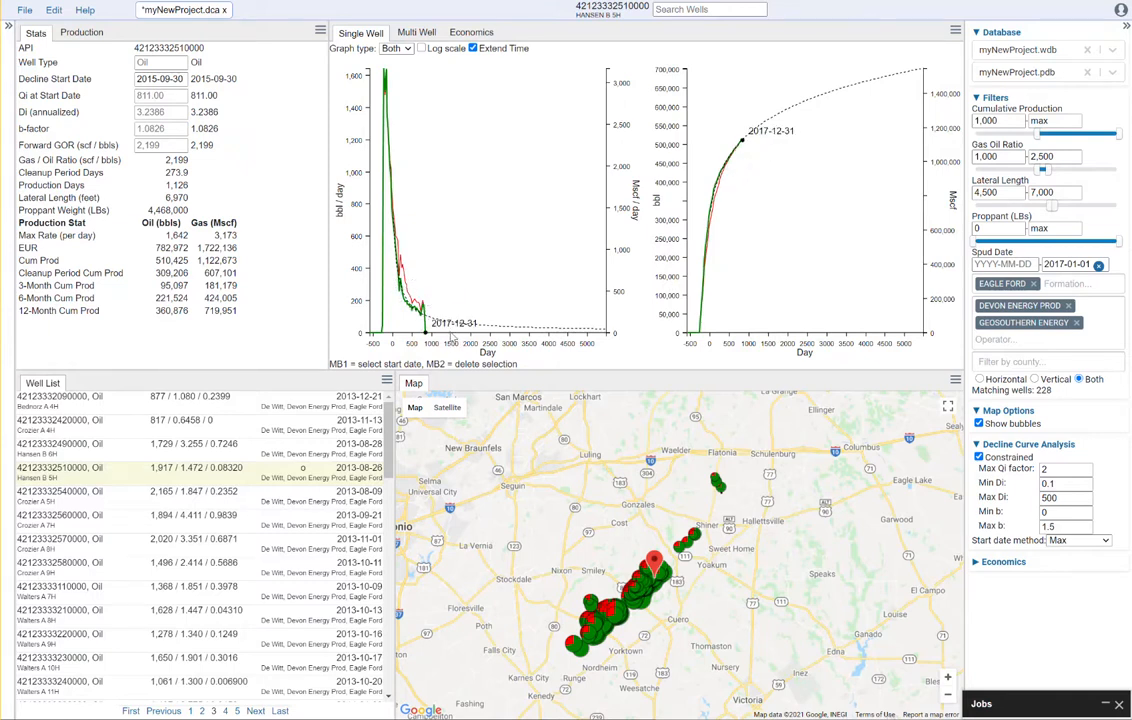
key(Down)
key(Down)
key(Down)
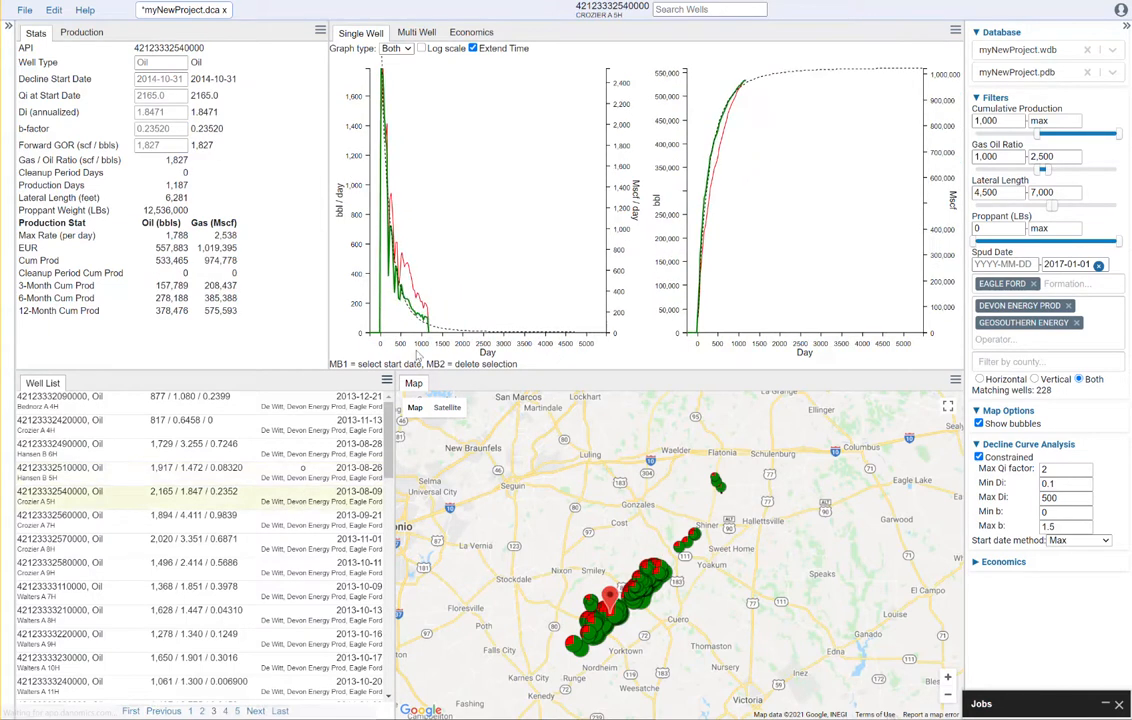
key(Down)
key(Down)
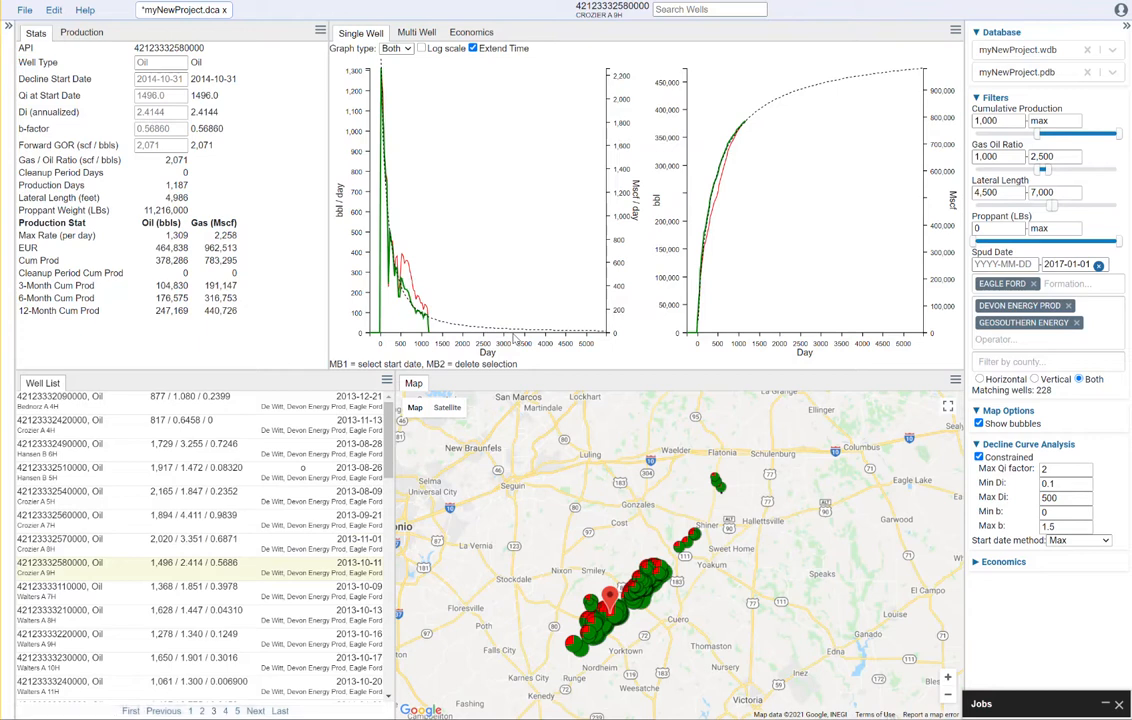
key(Down)
key(Down)
key(Down)
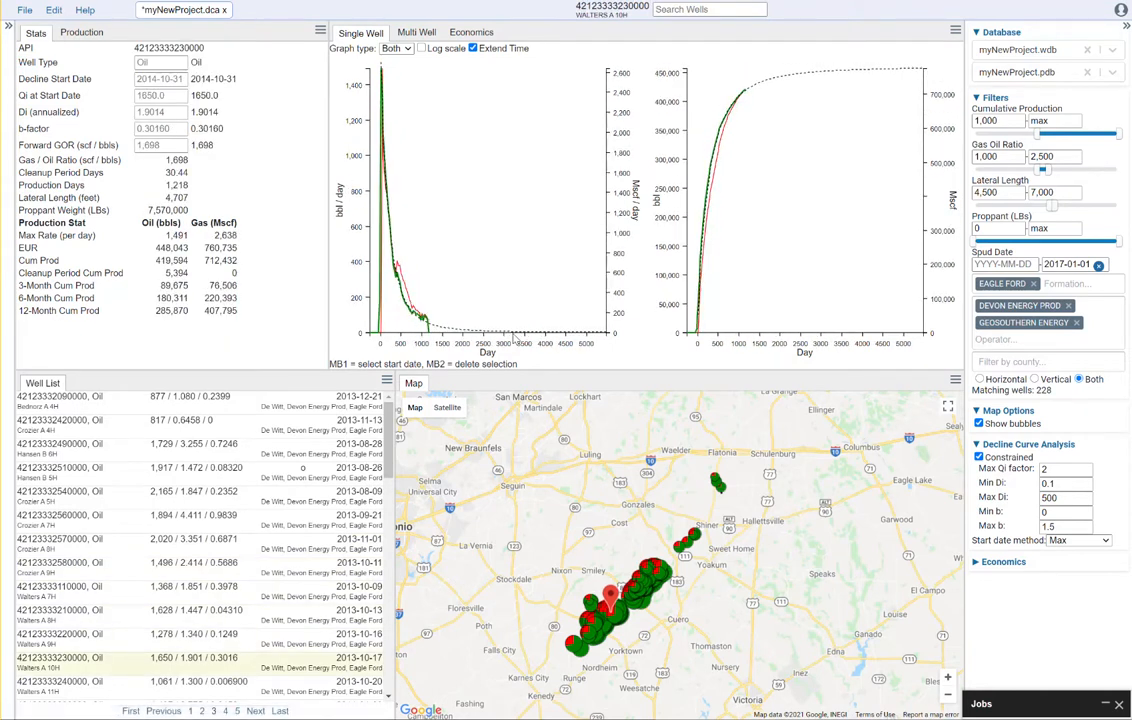
key(Down)
key(Down)
key(Down)
key(Down)
key(Down)
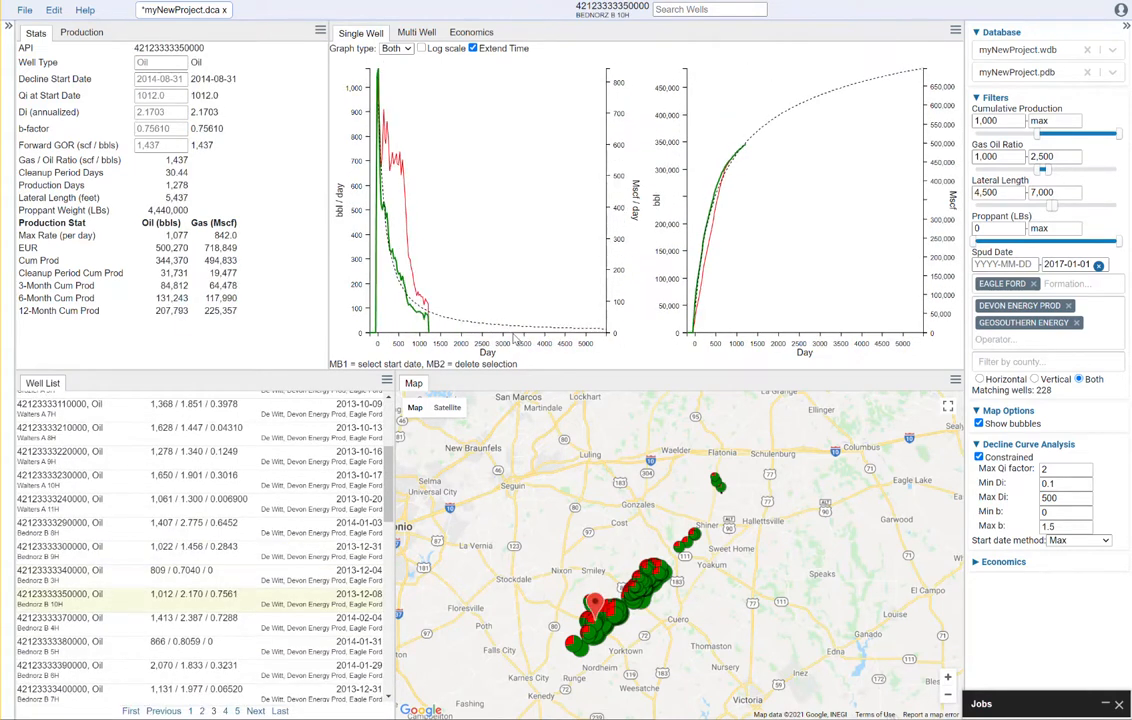
click(405, 313)
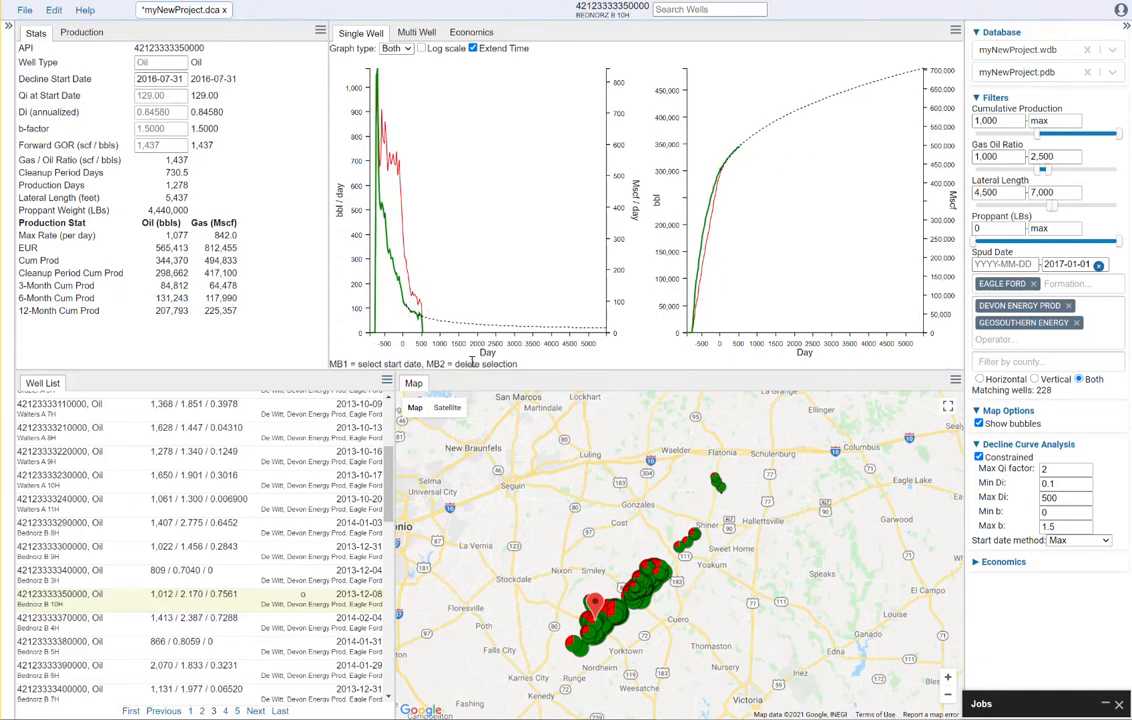
key(Down)
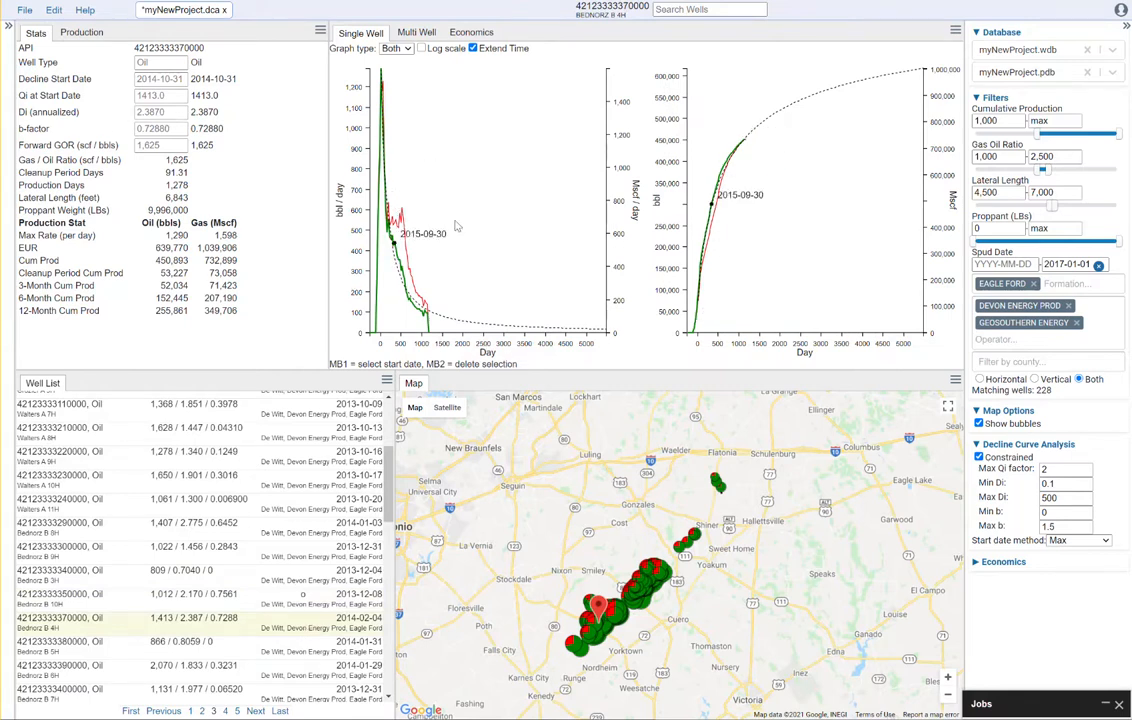
click(390, 220)
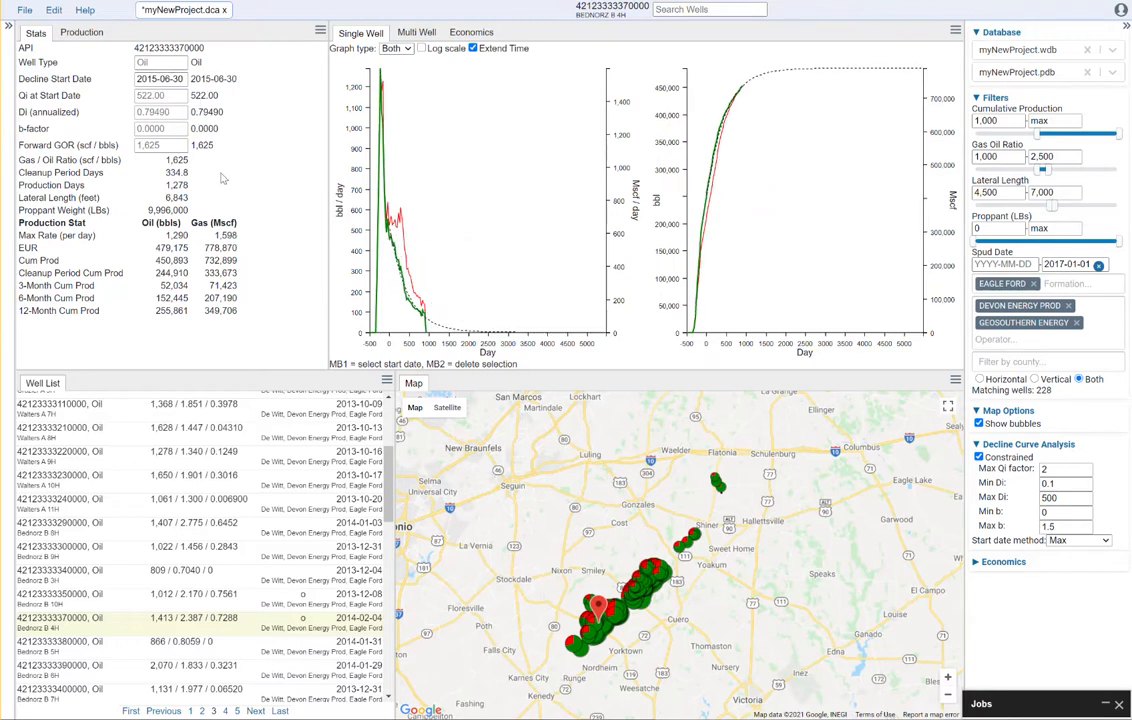
click(383, 81)
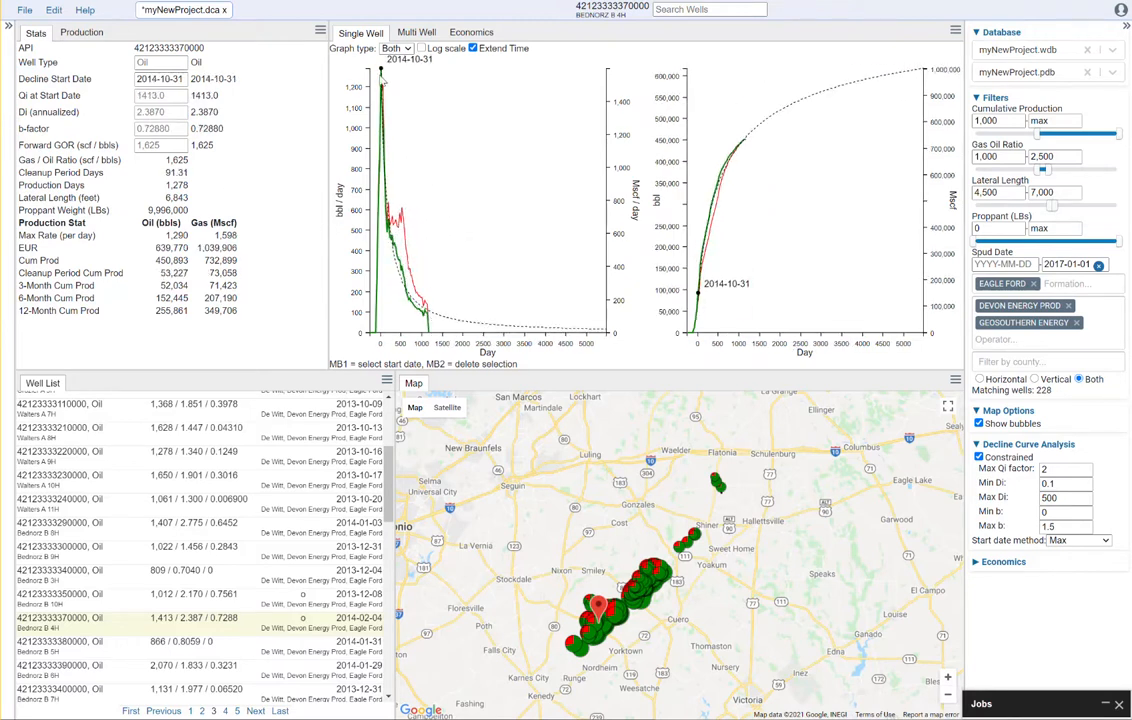
click(166, 129)
text(0.5)
click(161, 143)
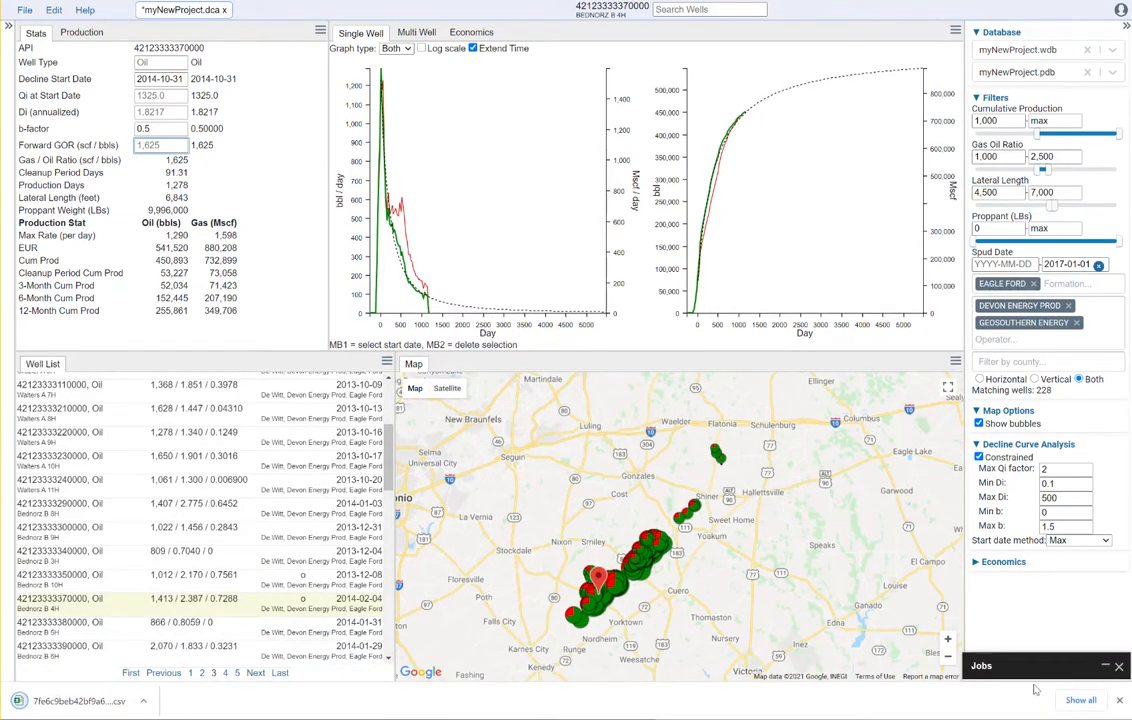
click(1119, 703)
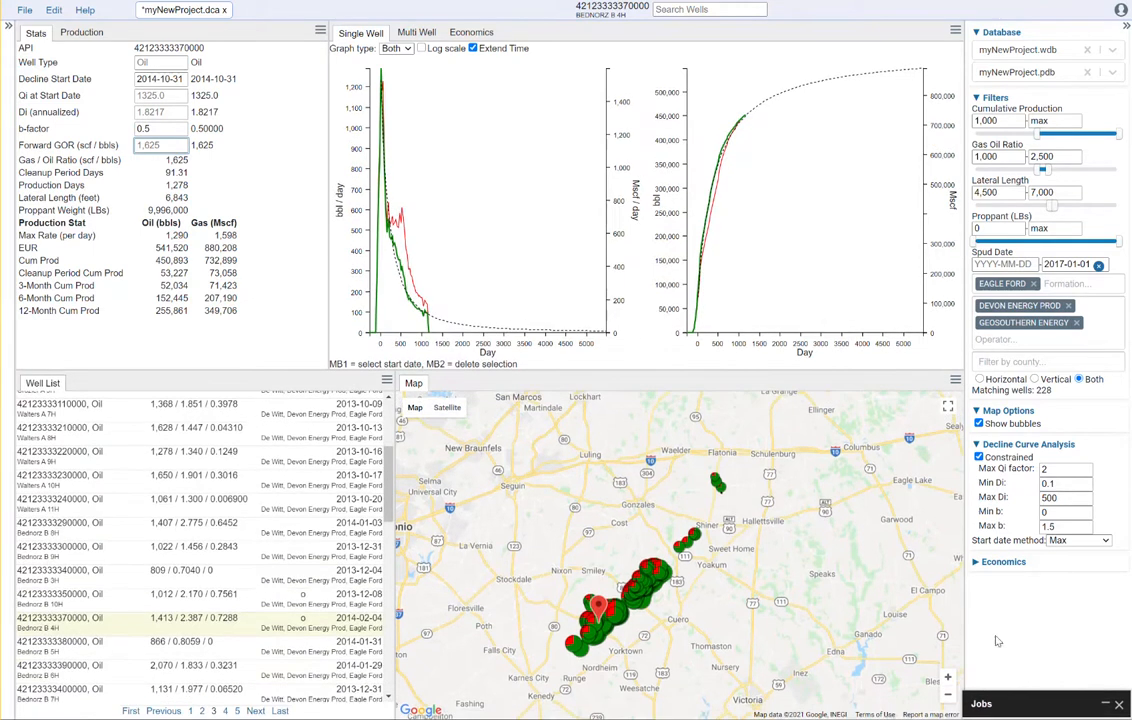
click(976, 563)
scroll(1037, 575, down, 2)
click(978, 372)
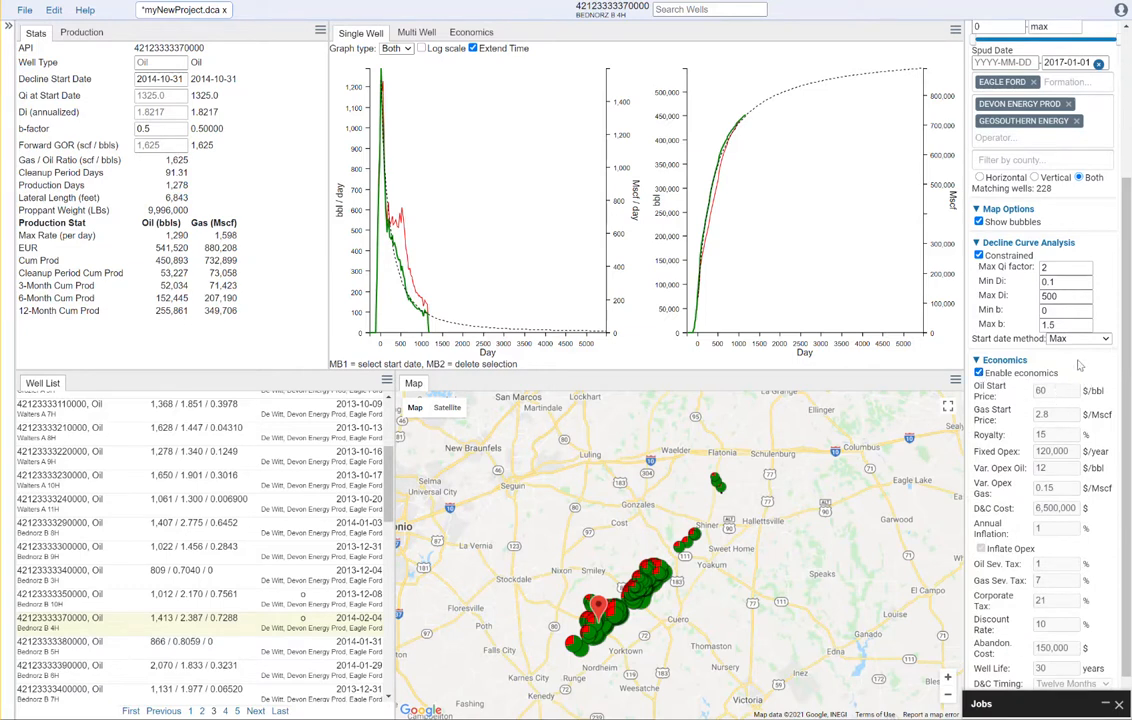
drag(1126, 343, 1127, 55)
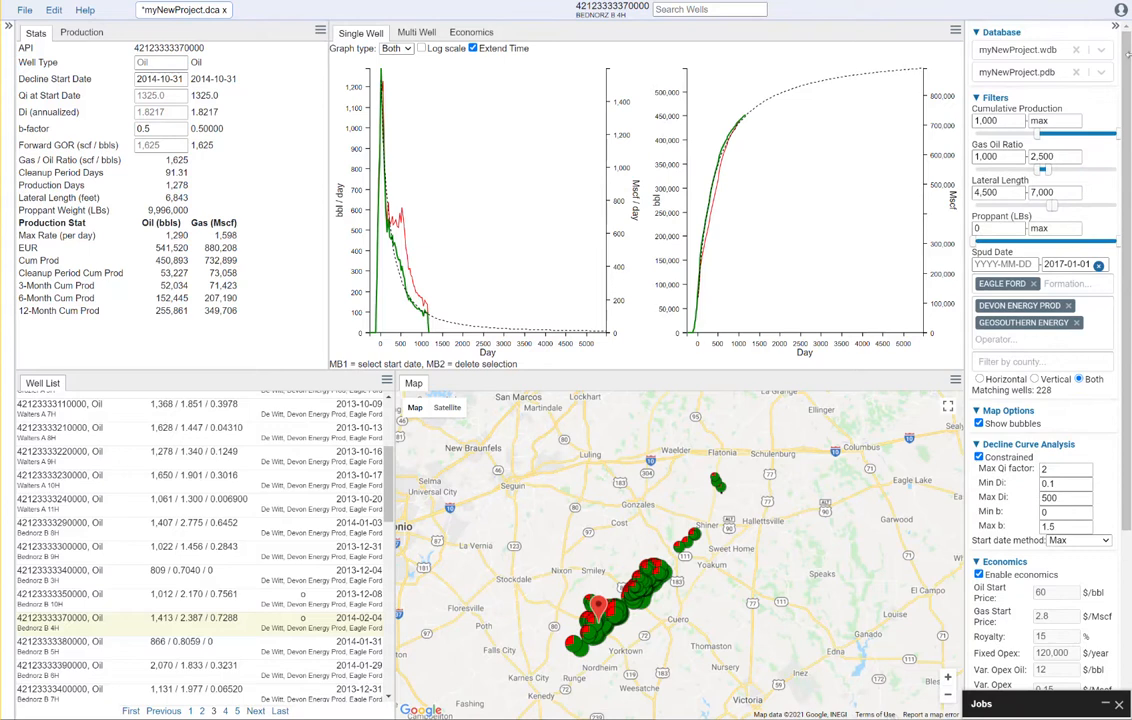
click(1116, 28)
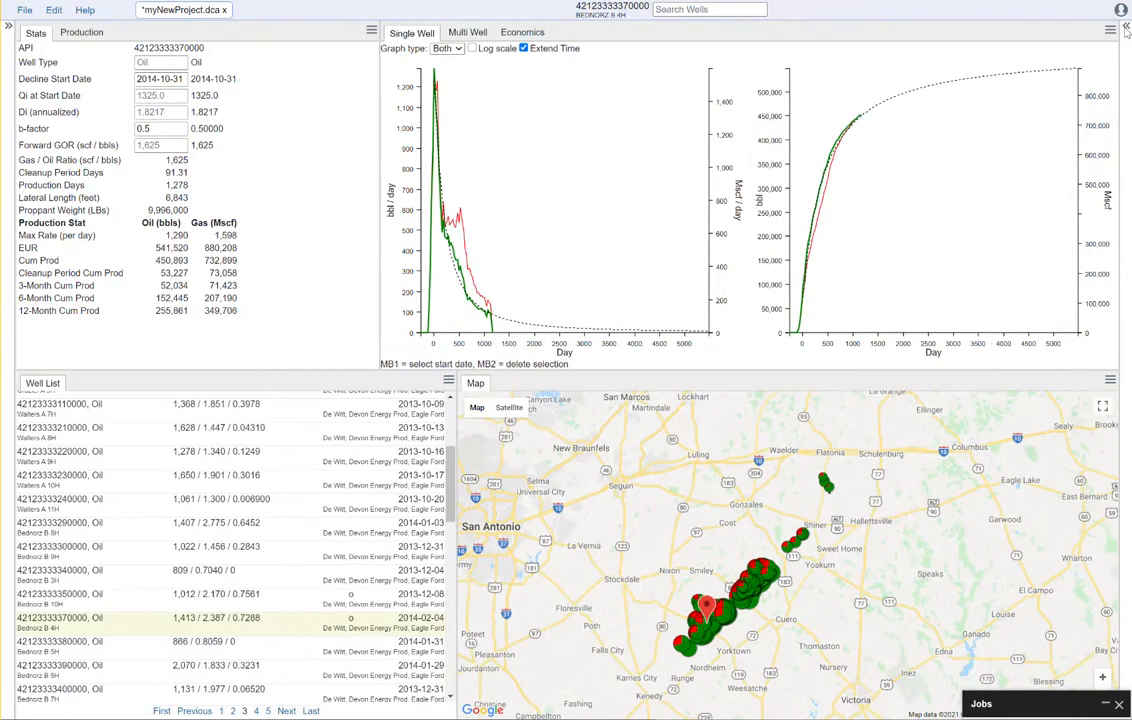
click(1125, 26)
click(1004, 561)
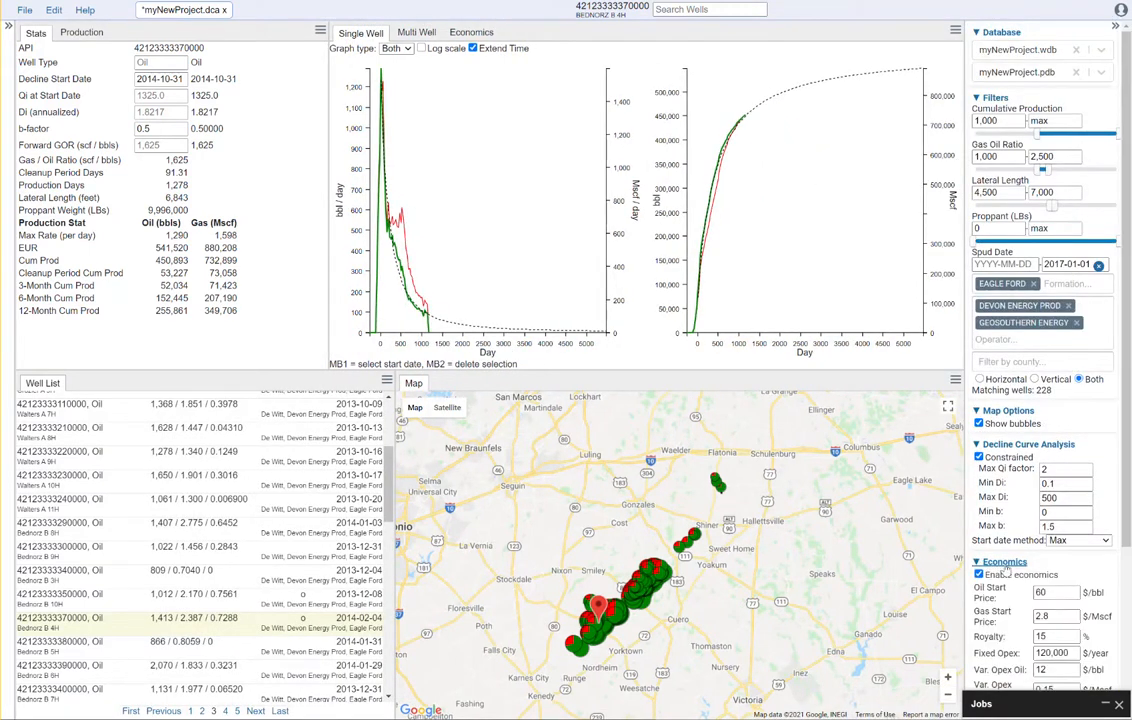
scroll(1056, 380, down, 3)
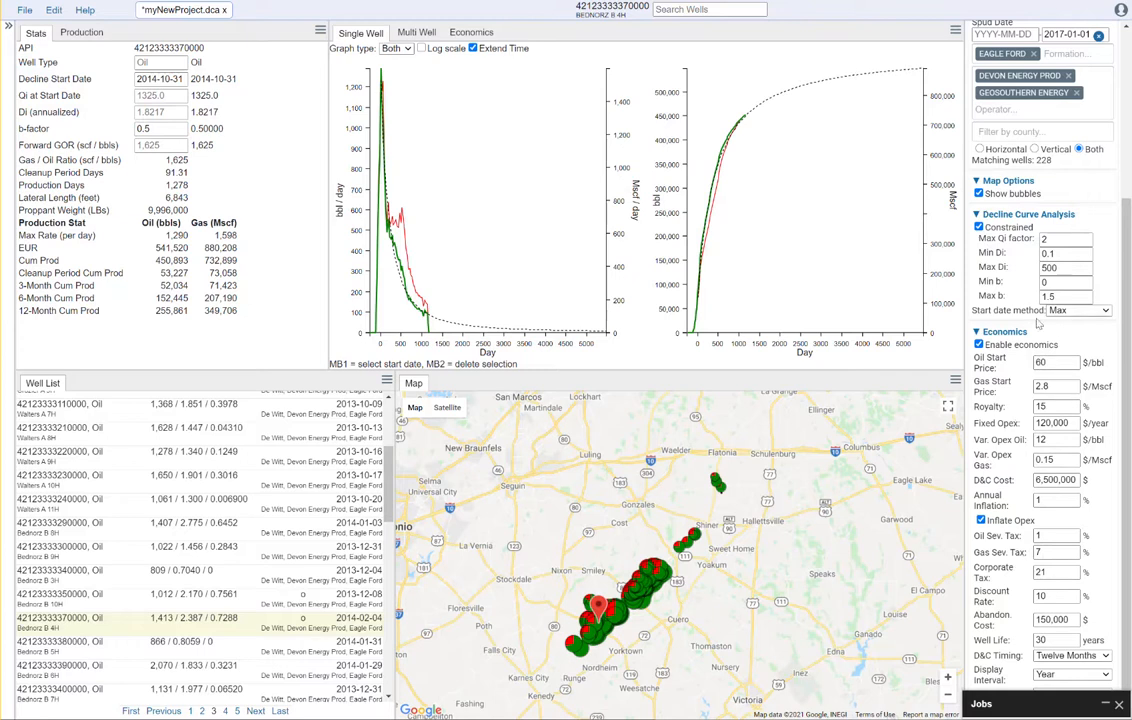
Set the oil price to $50, gas price to $2.75 and annual inflation to 2%
double_click(1045, 364)
drag(1055, 364, 1017, 365)
drag(1047, 380, 1030, 393)
click(1094, 350)
drag(1049, 501, 997, 494)
text(2)
click(1106, 523)
Set royalty to 18%, fixed opex to 40,000, the variable opex values and D&C to 5,500,000
double_click(1050, 404)
double_click(1072, 425)
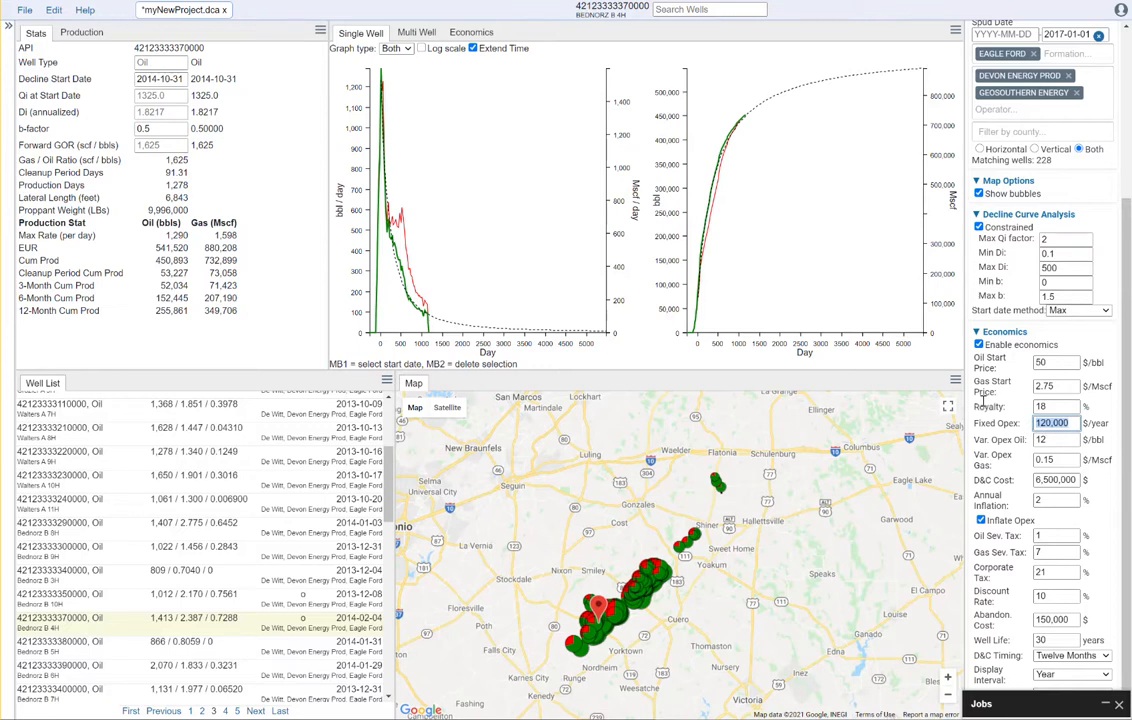
text(40)
click(1050, 440)
drag(1050, 440, 1033, 442)
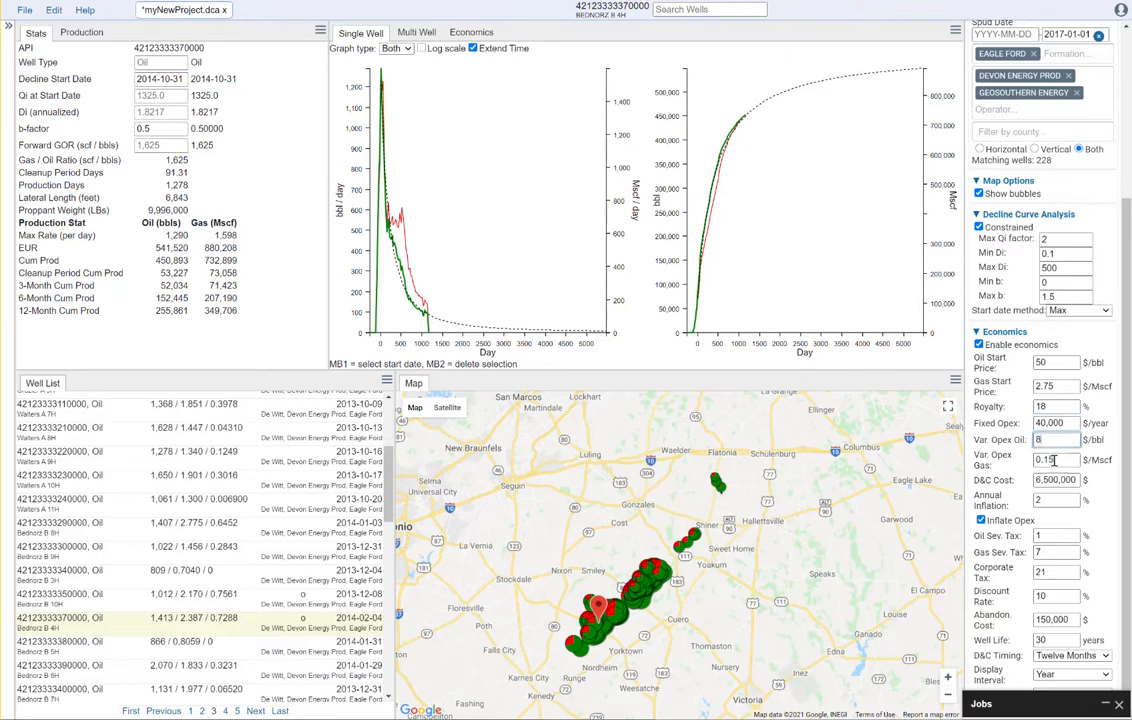
drag(1053, 460, 1047, 459)
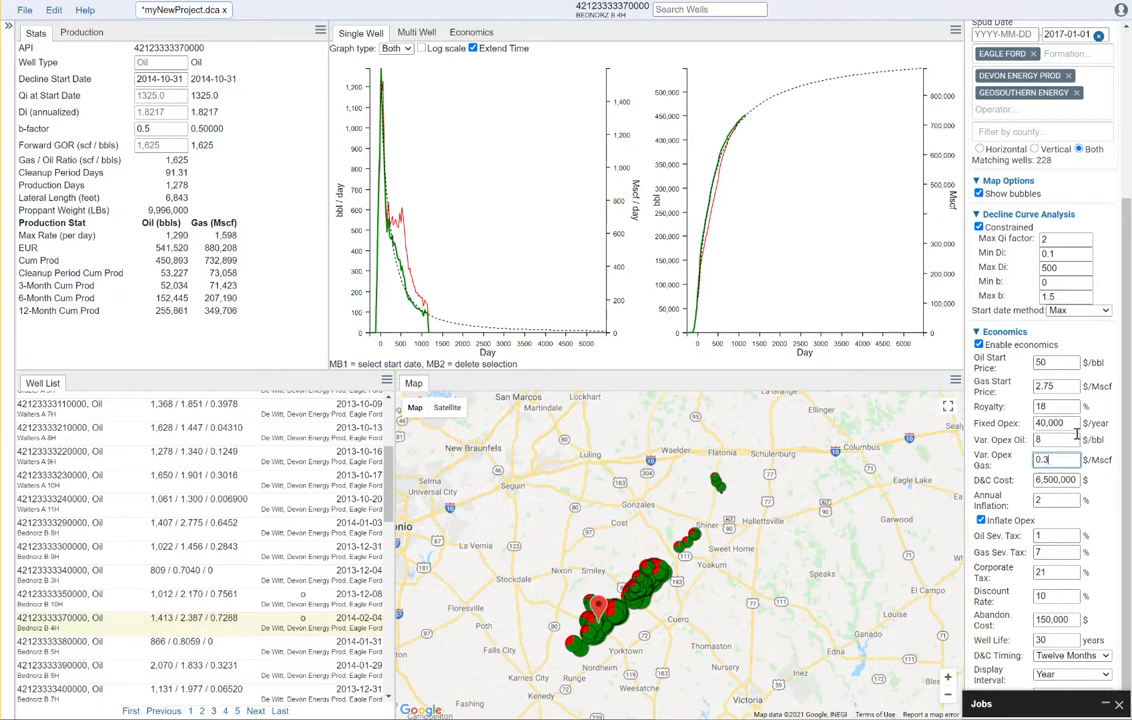
drag(1043, 480, 1031, 480)
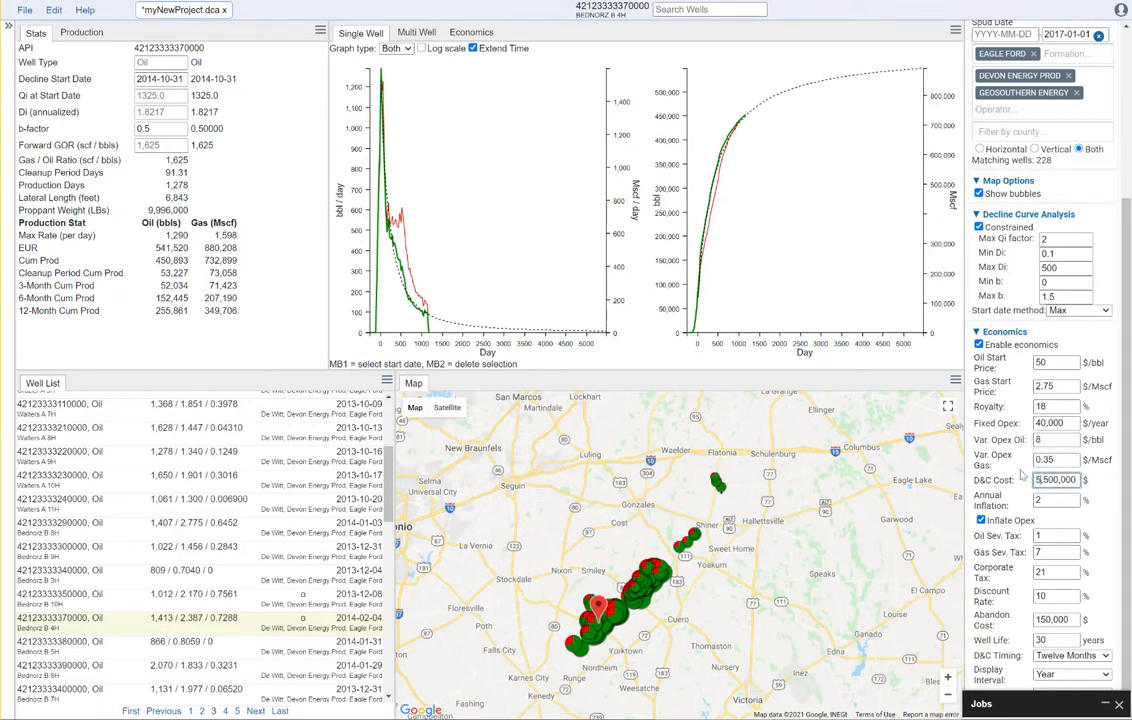
click(1042, 500)
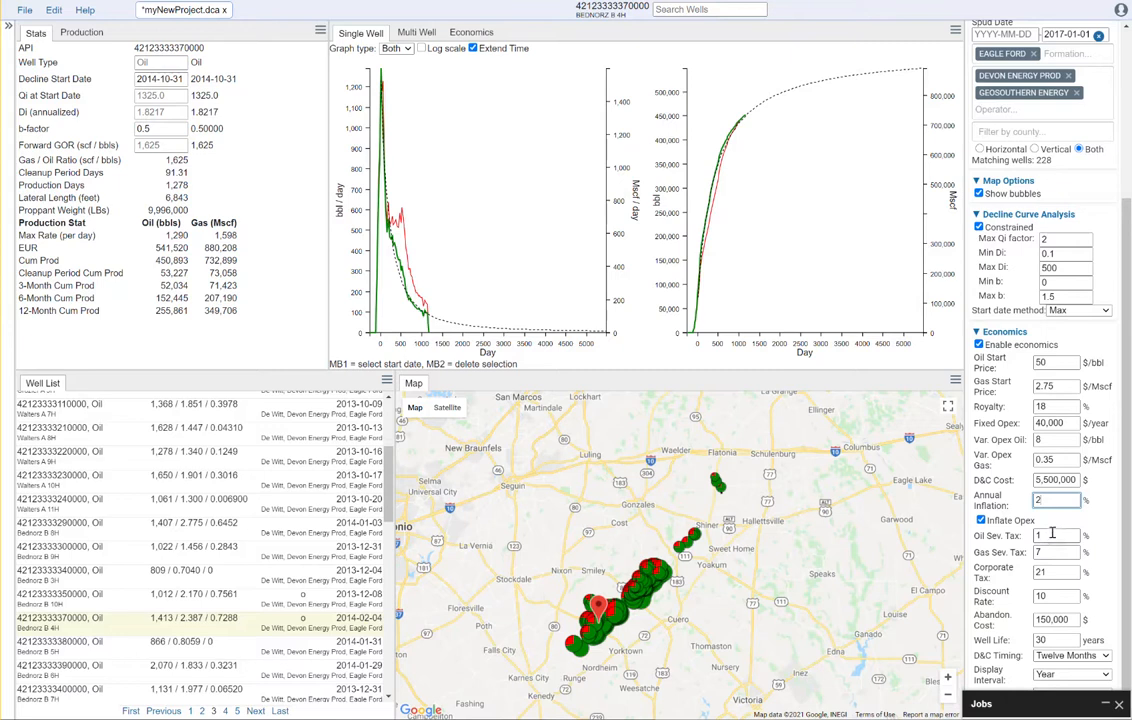
click(1060, 598)
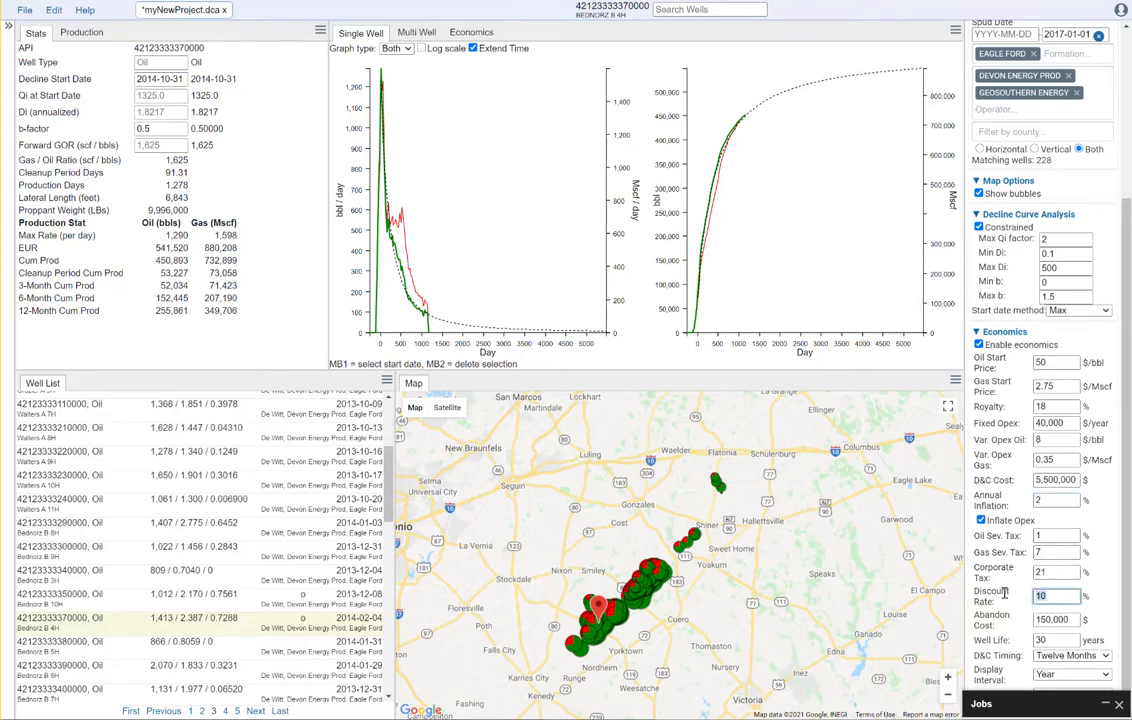
text(12)
click(1055, 572)
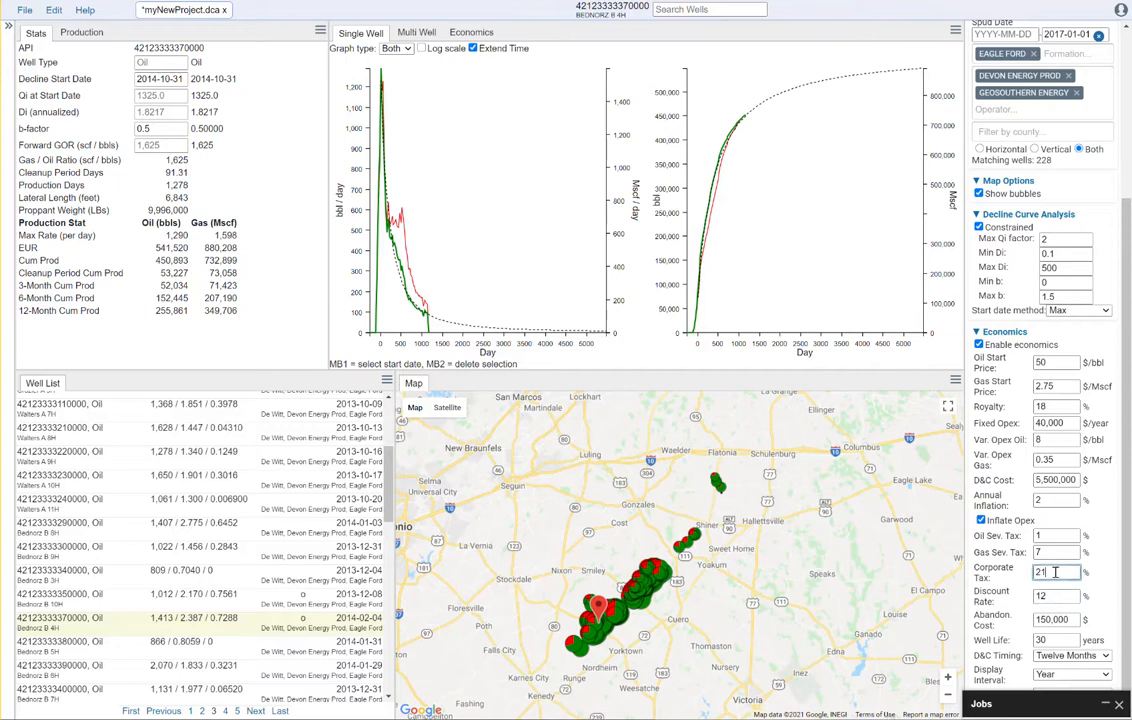
key(BackSpace)
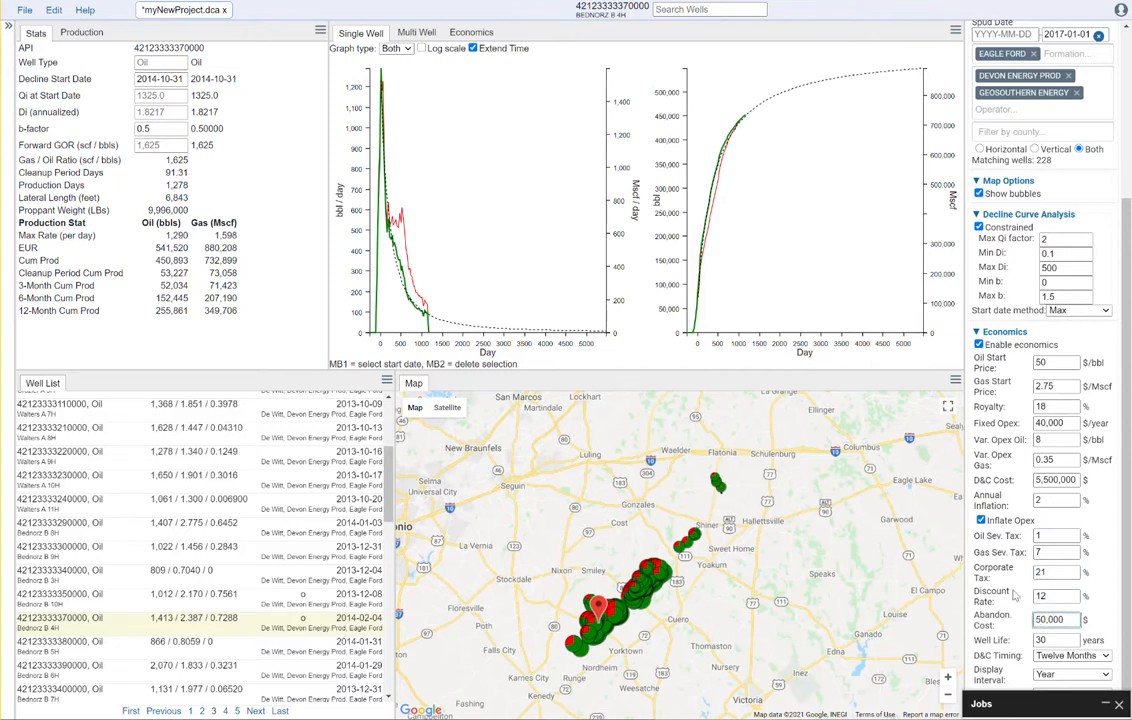
click(1065, 642)
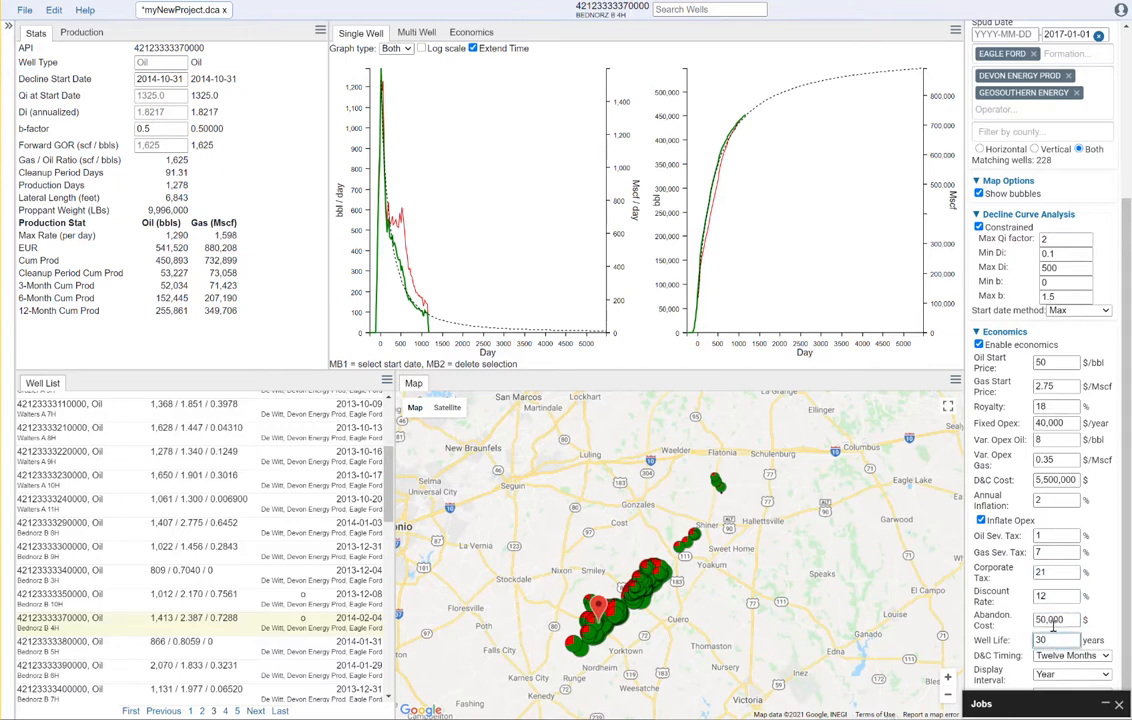
drag(1056, 643, 1031, 641)
click(1075, 619)
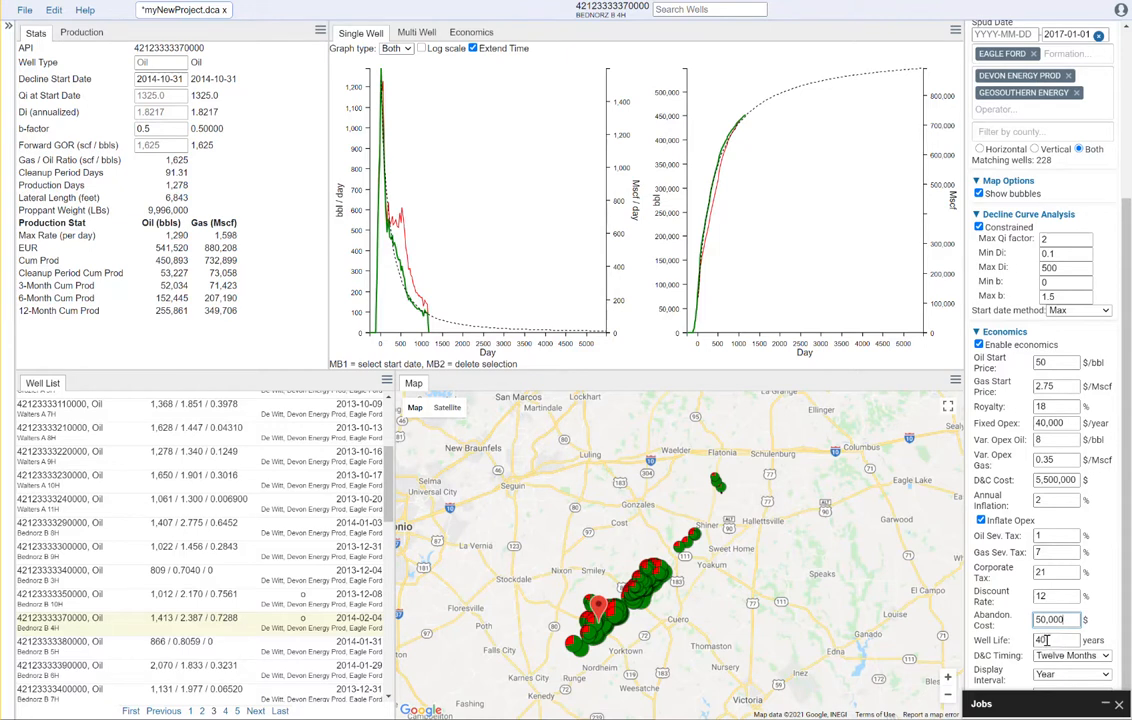
click(839, 583)
click(152, 596)
click(158, 618)
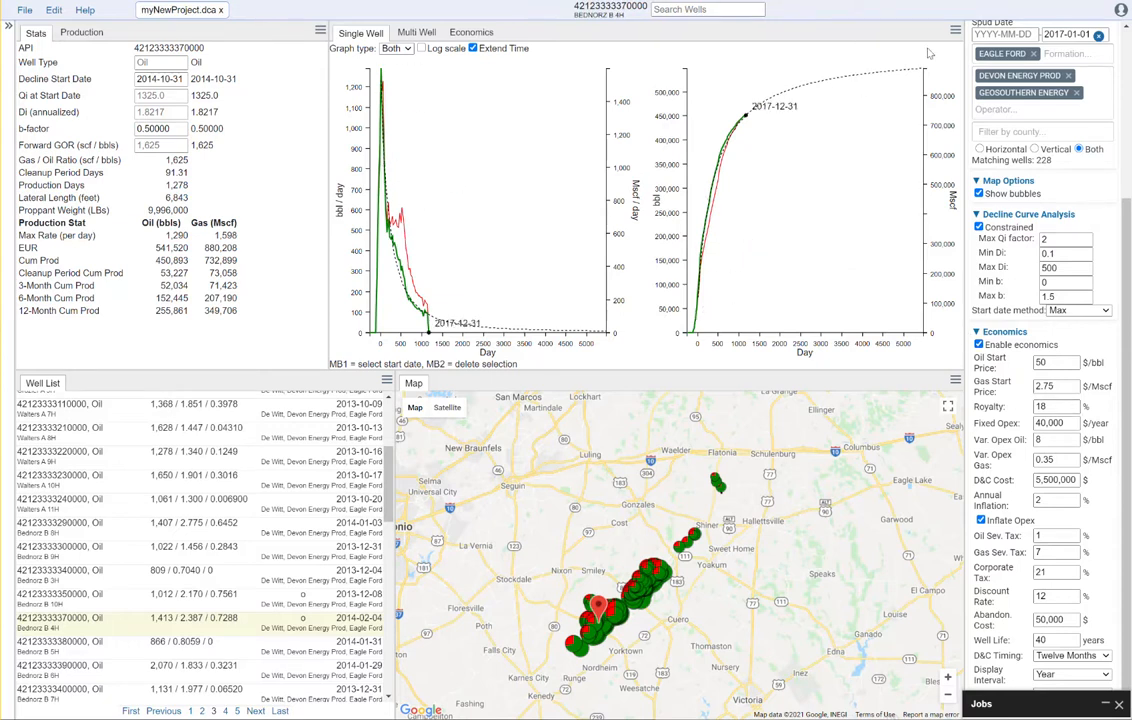
Expand the stats to show NPV 9,159,669, IRR 118% and remaining NPV 1,504,219
scroll(1130, 242, up, 3)
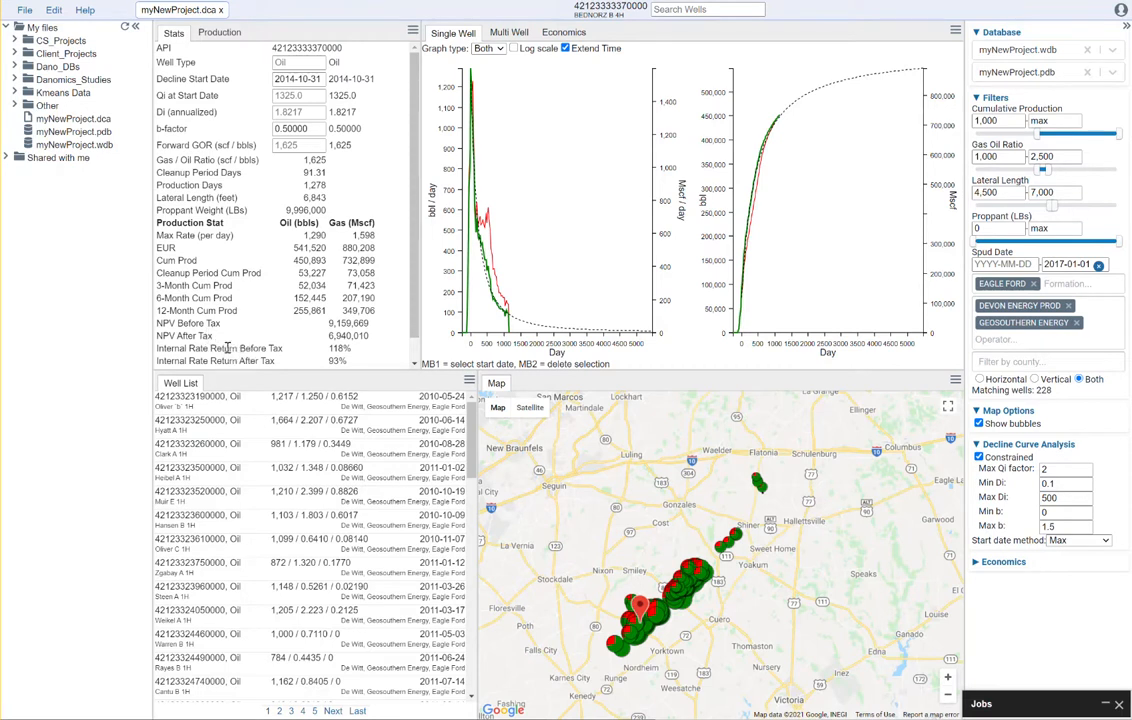
drag(336, 368, 336, 405)
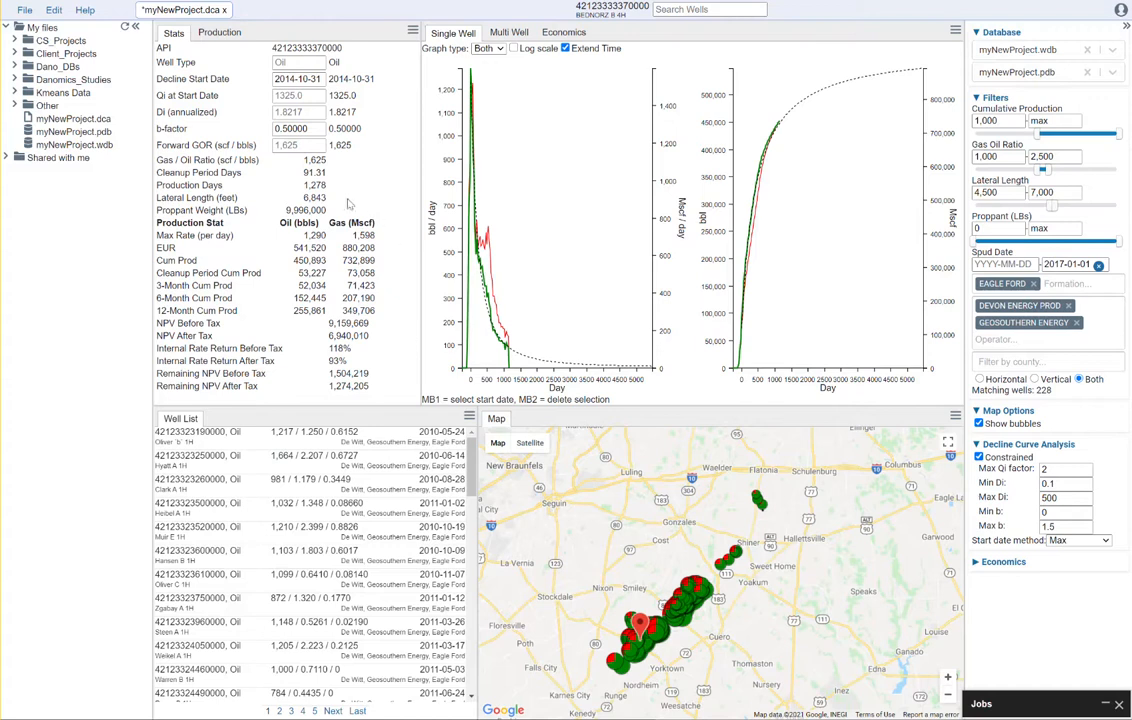
Review the economics cash-flow table with both side panels hidden, then return to Single Well charts
click(564, 35)
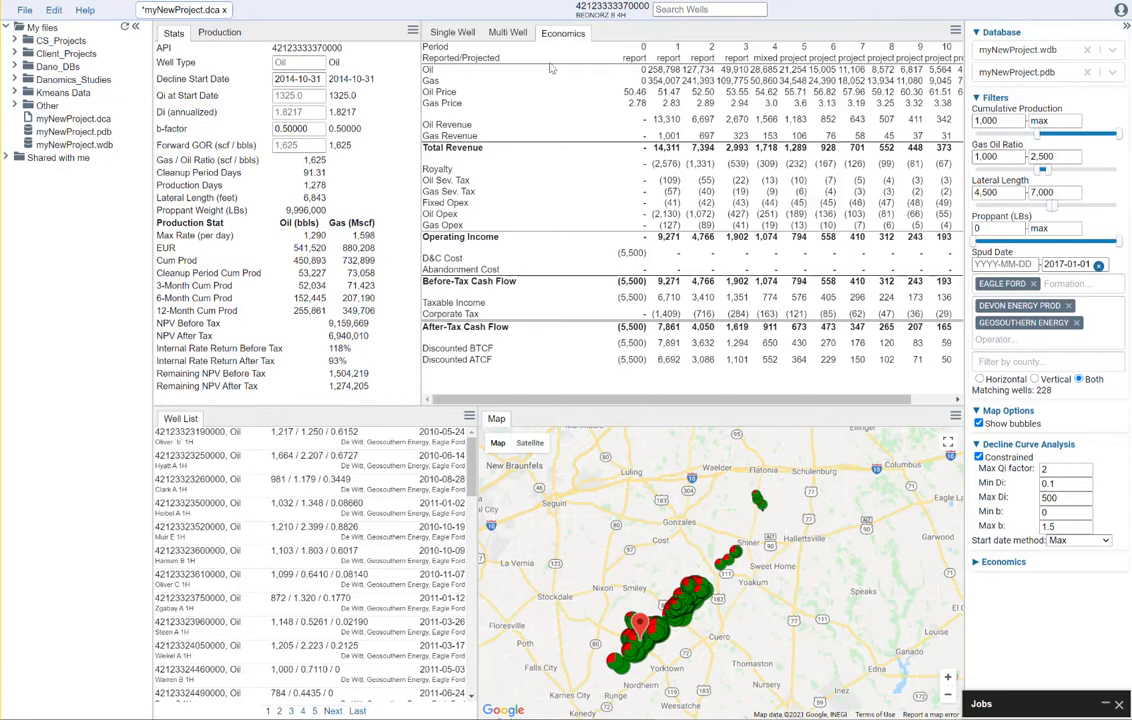
click(135, 28)
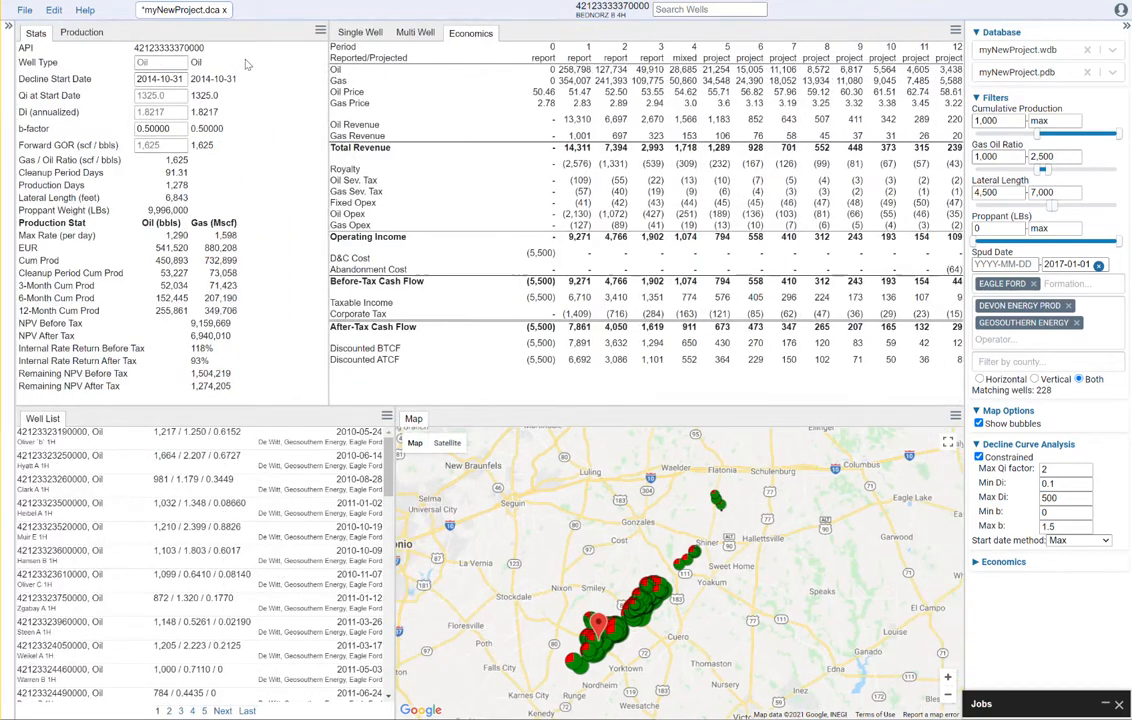
click(992, 30)
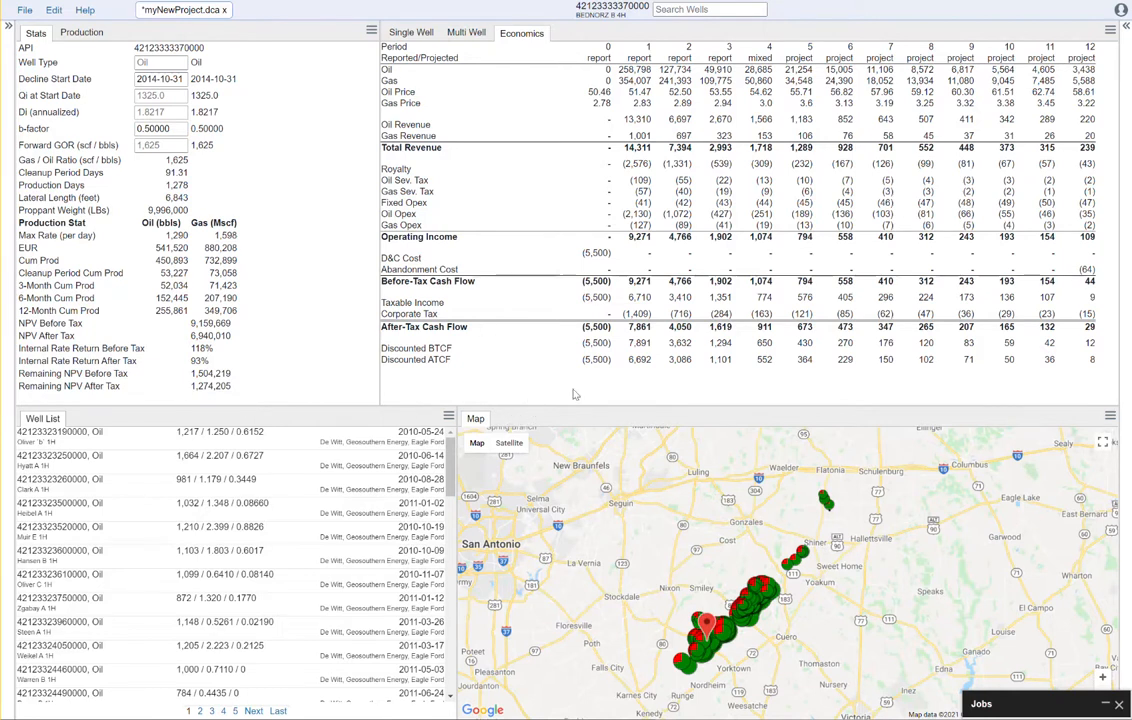
click(420, 33)
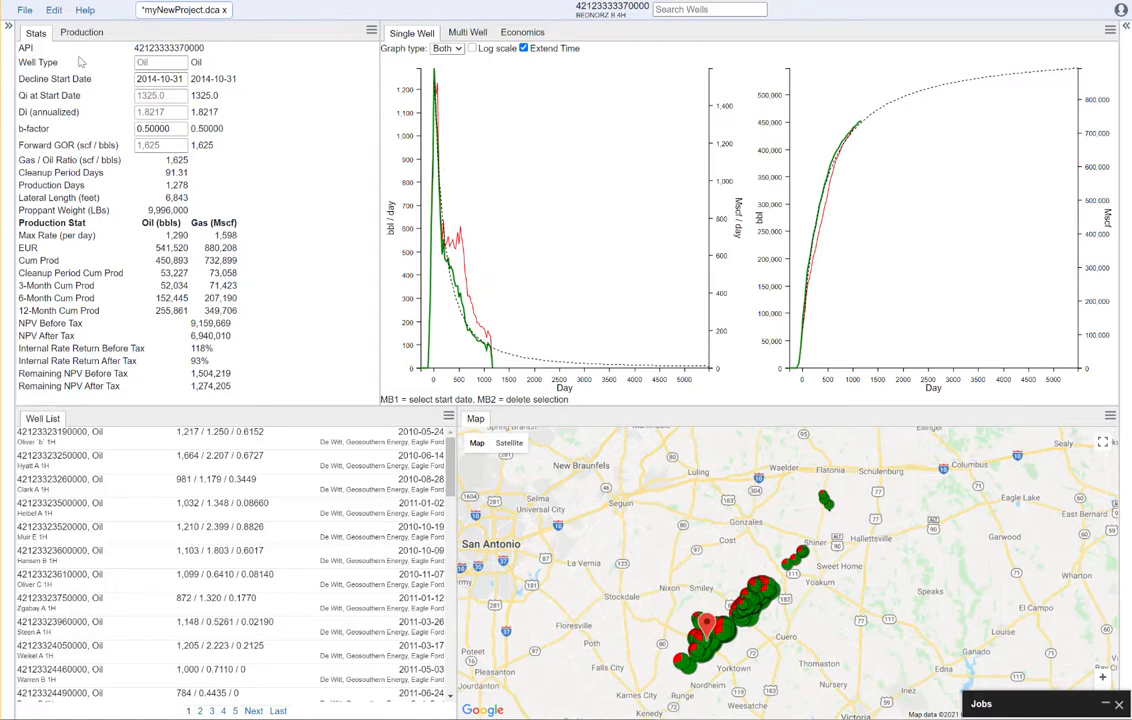
Download the decline curves for myNewProject.dca from the File menu and confirm
click(25, 11)
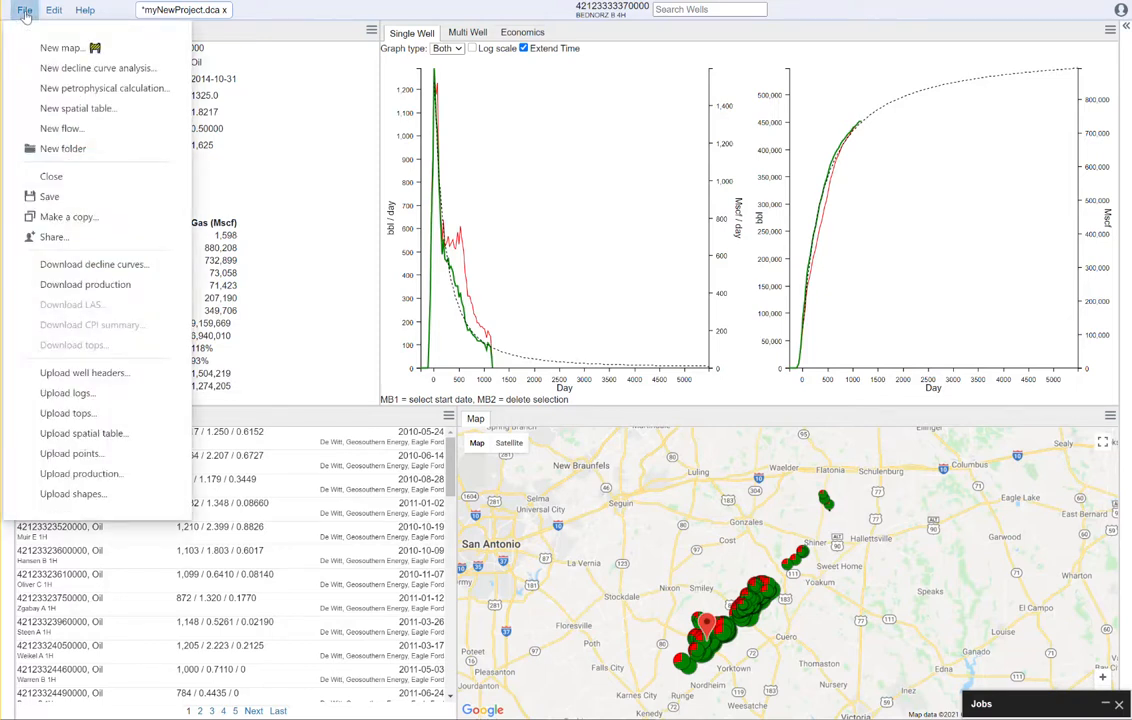
click(110, 266)
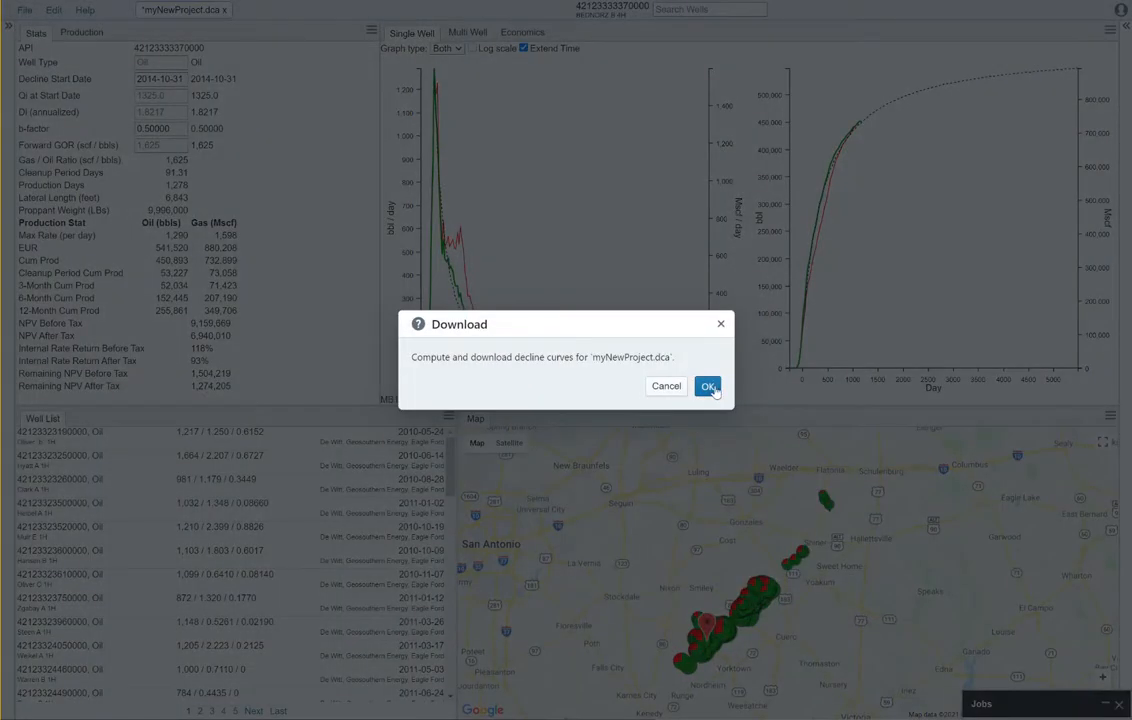
click(708, 388)
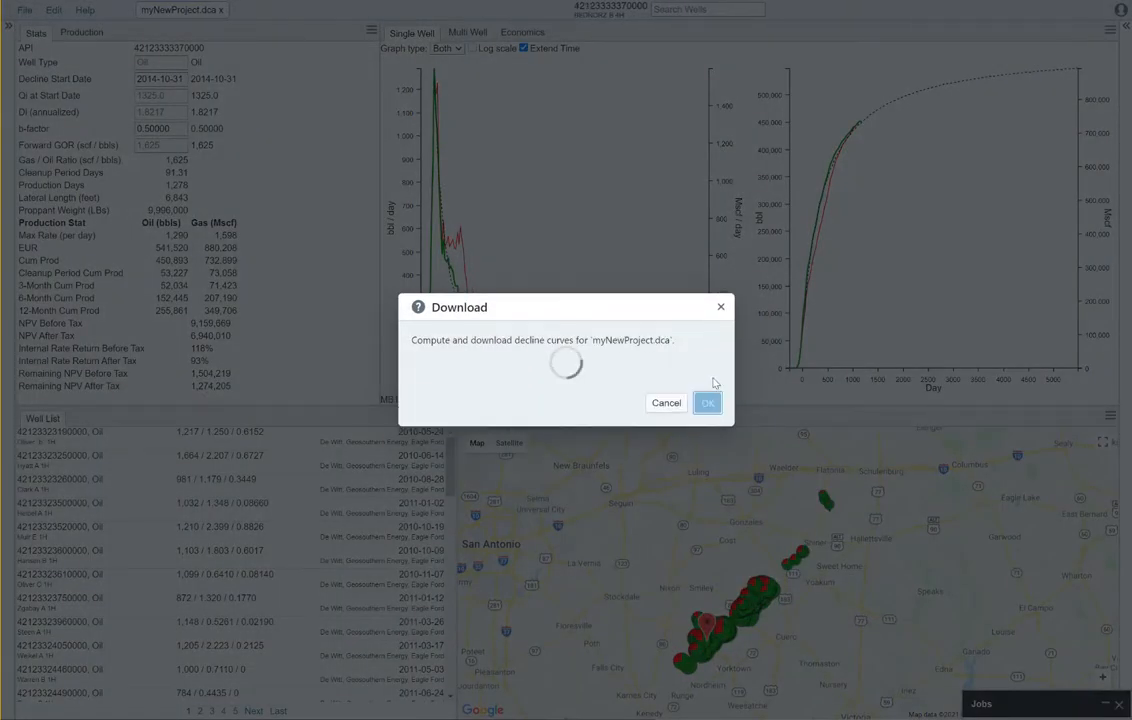